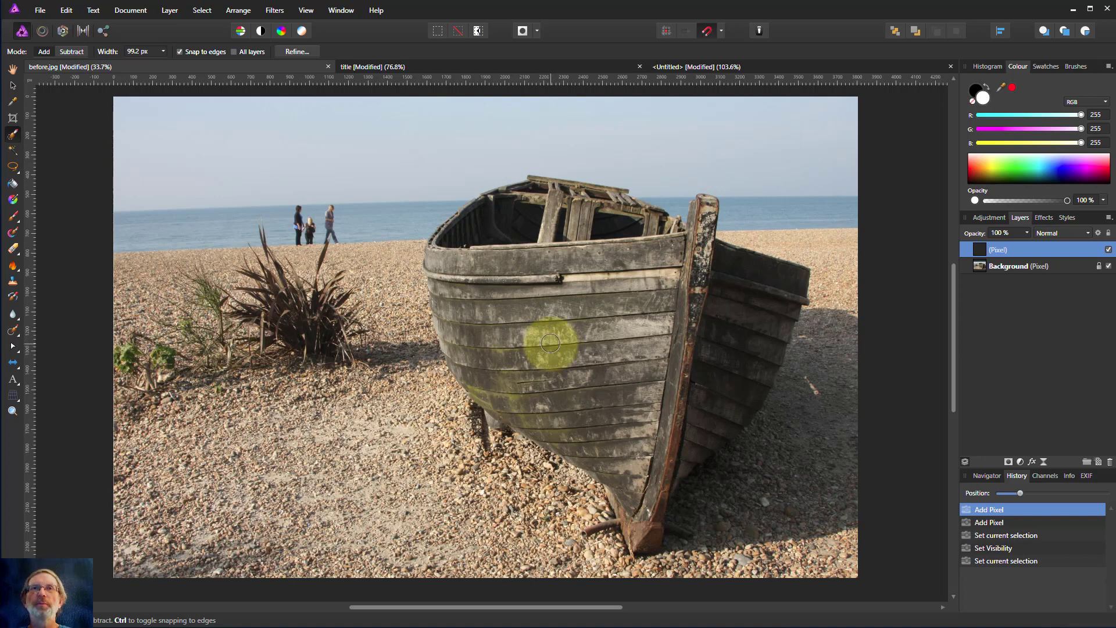
Step: Add a new pixel layer above the Background and hide the boat photo
click(1014, 263)
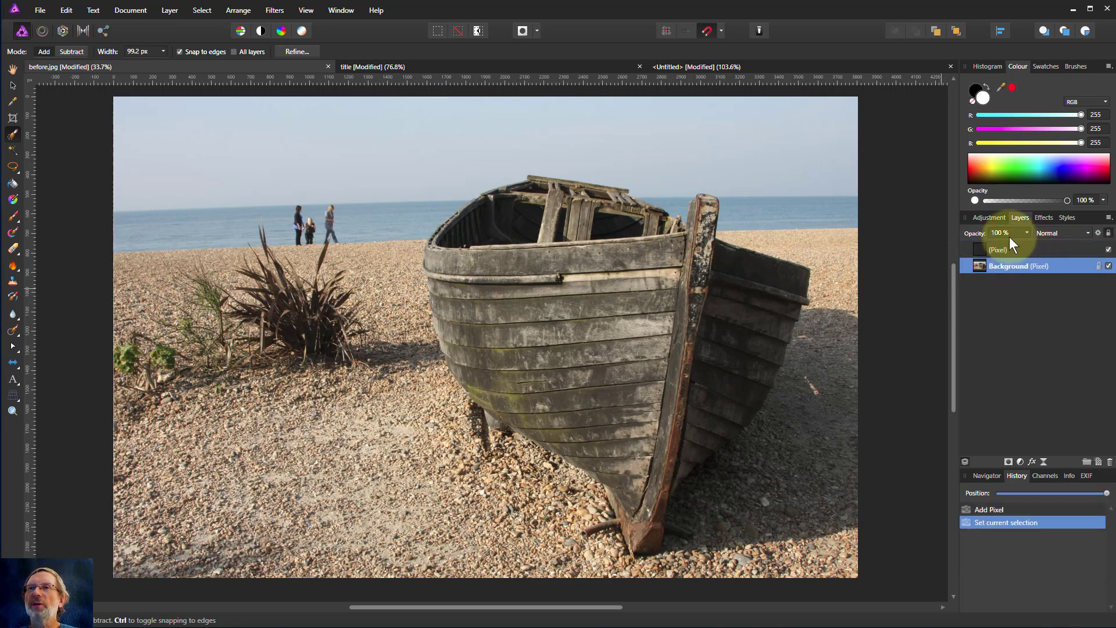
click(1099, 463)
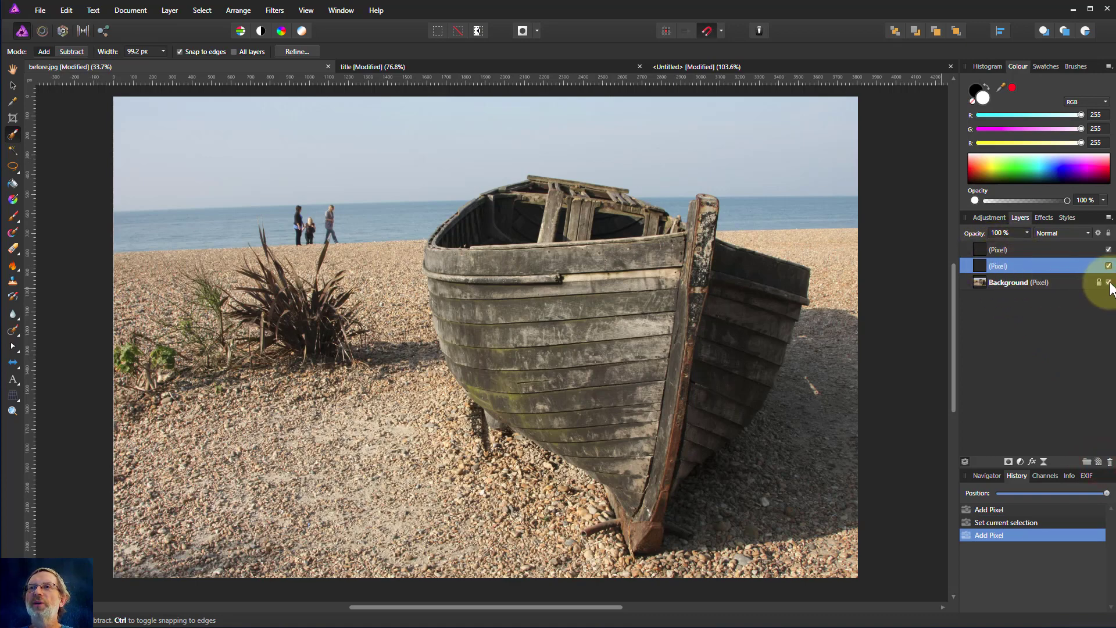
click(1108, 282)
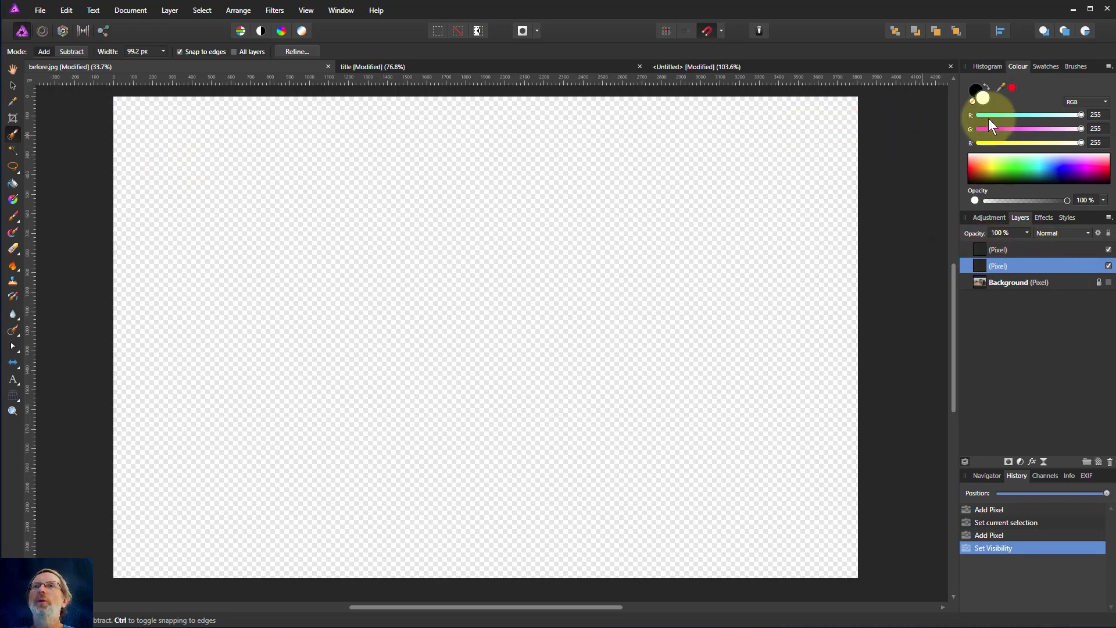
Step: Set the colour to RGB 255,0,0 and flood-fill the new layer red
drag(1082, 128, 959, 130)
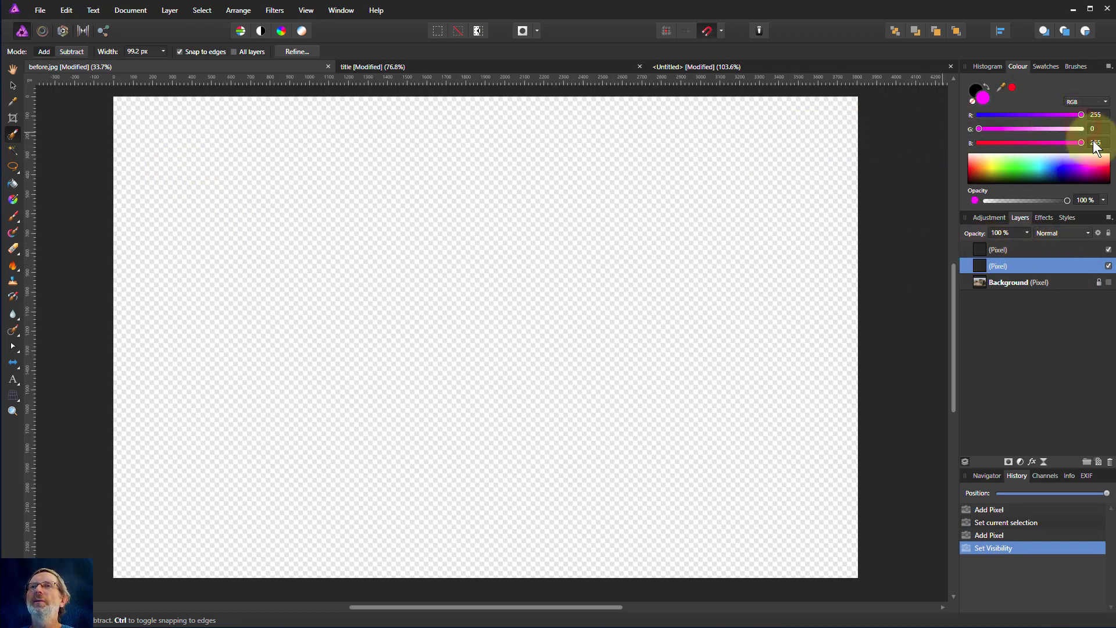
drag(1082, 142, 867, 143)
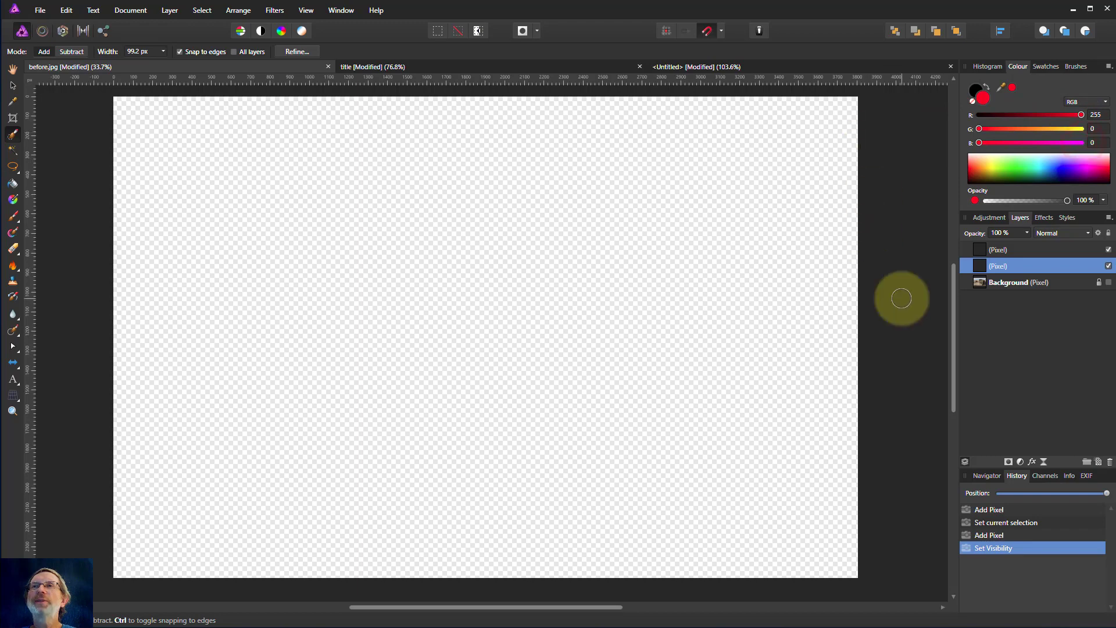
click(15, 181)
click(403, 228)
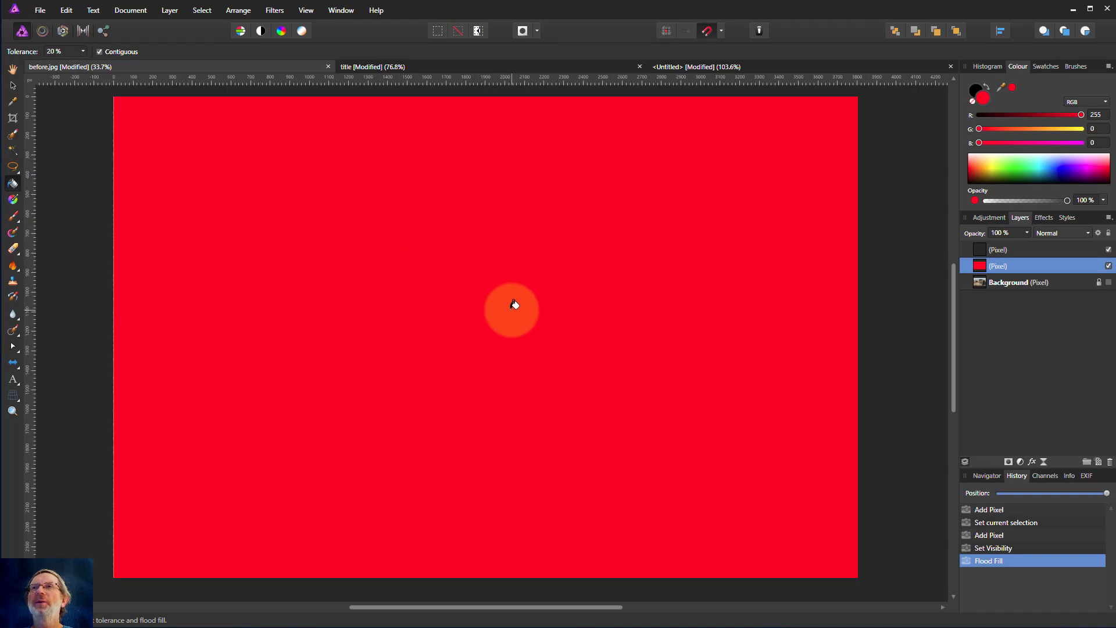
Step: On the top pixel layer, set the Gradient Tool's left stop to pure blue
click(977, 251)
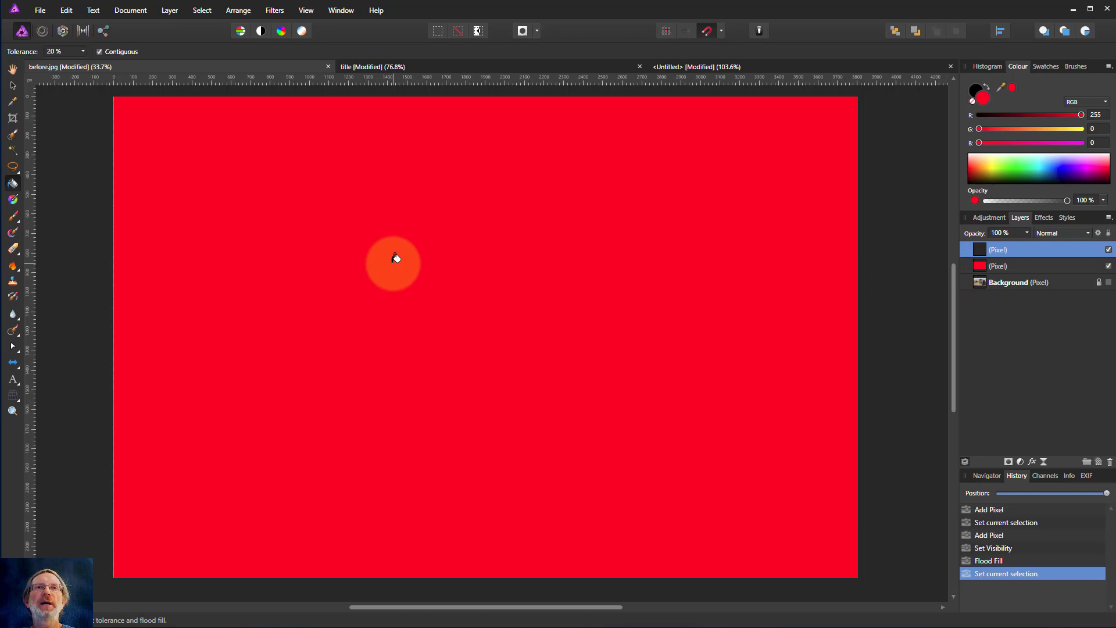
click(13, 197)
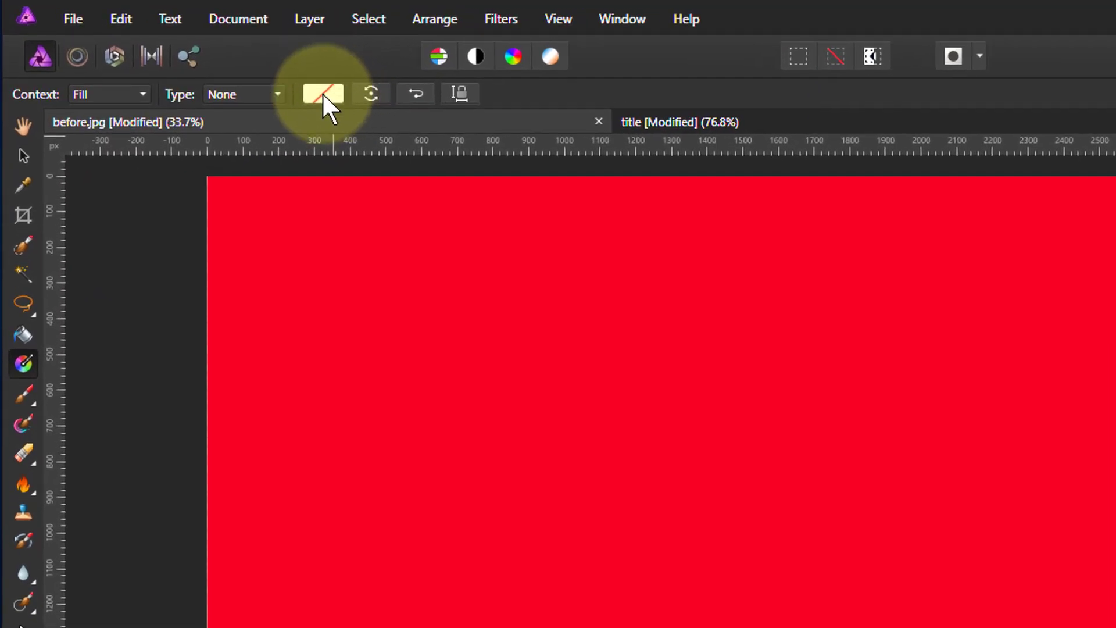
click(206, 61)
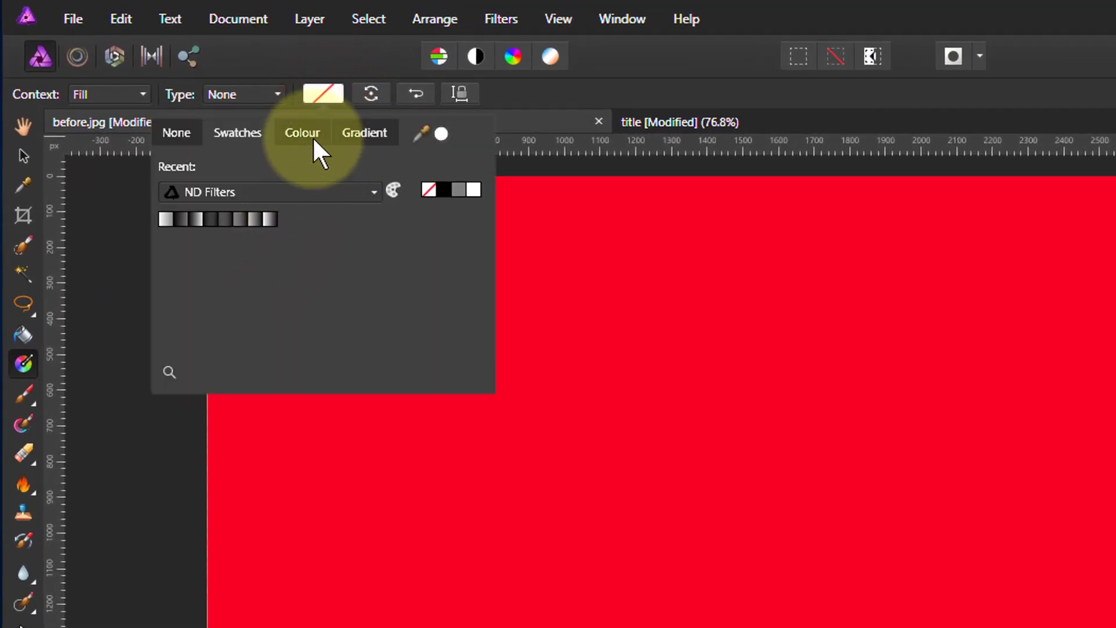
click(369, 134)
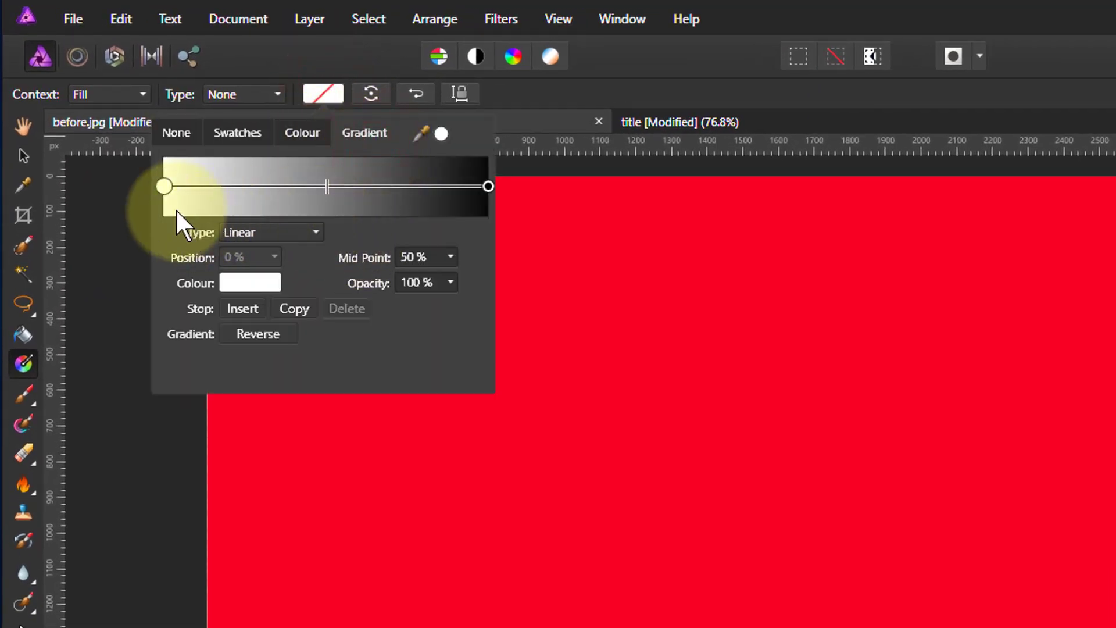
click(163, 186)
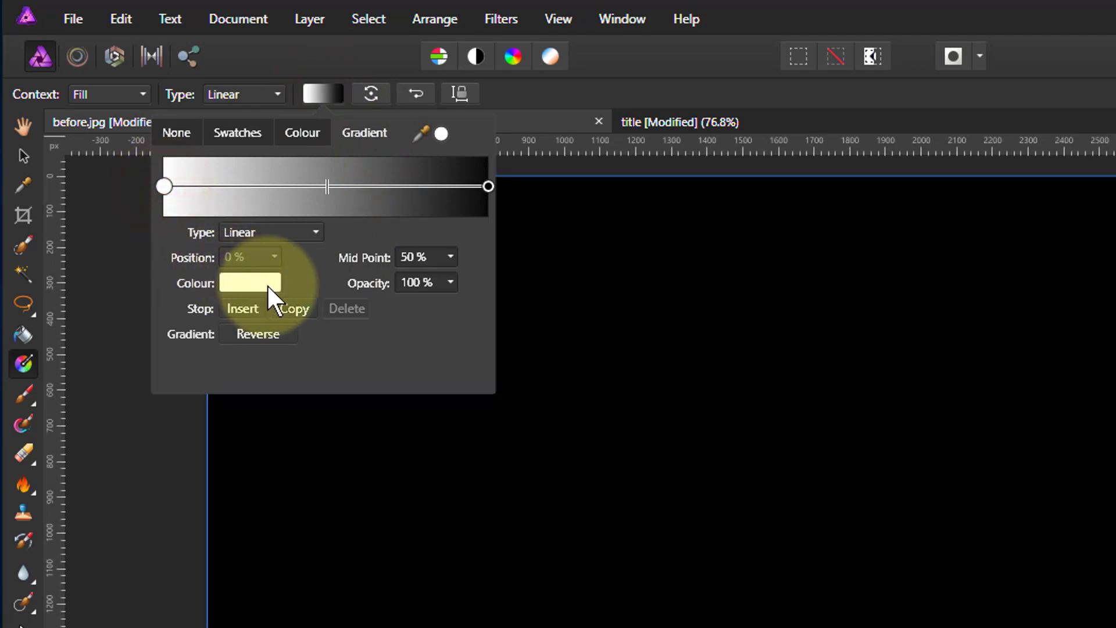
click(254, 286)
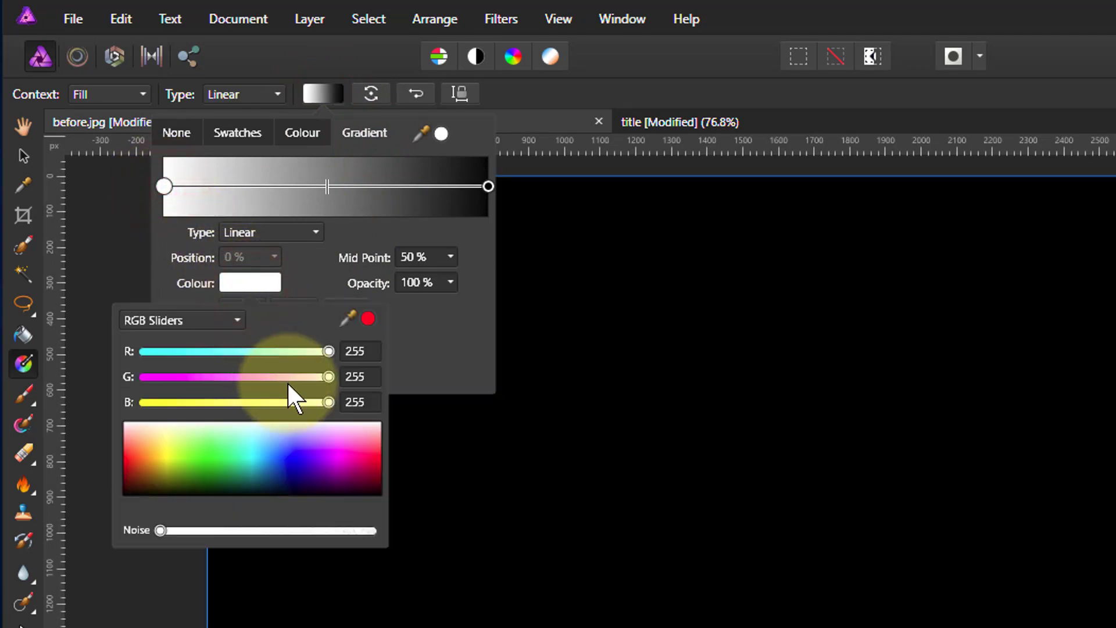
drag(324, 351, 88, 369)
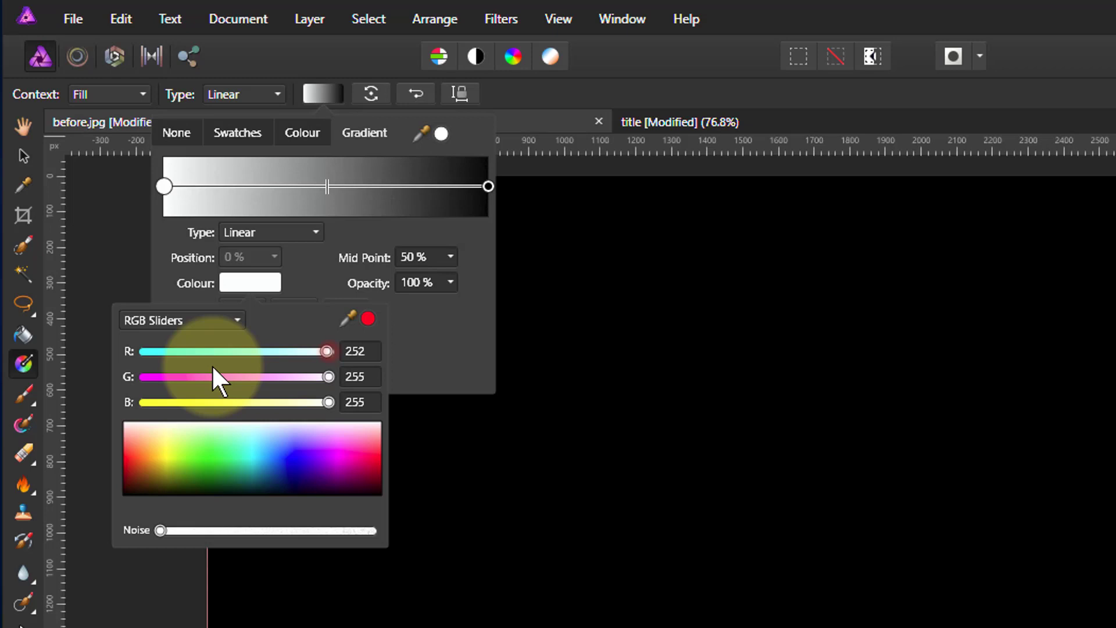
drag(328, 377, 99, 377)
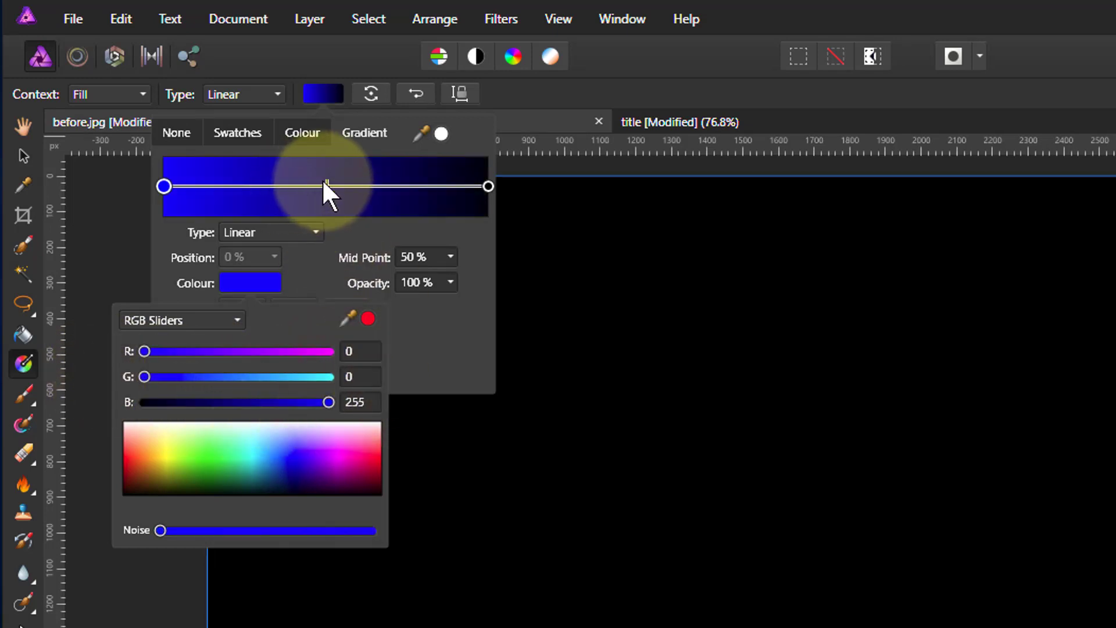
Step: Set the gradient's right stop opacity to 0%
click(488, 185)
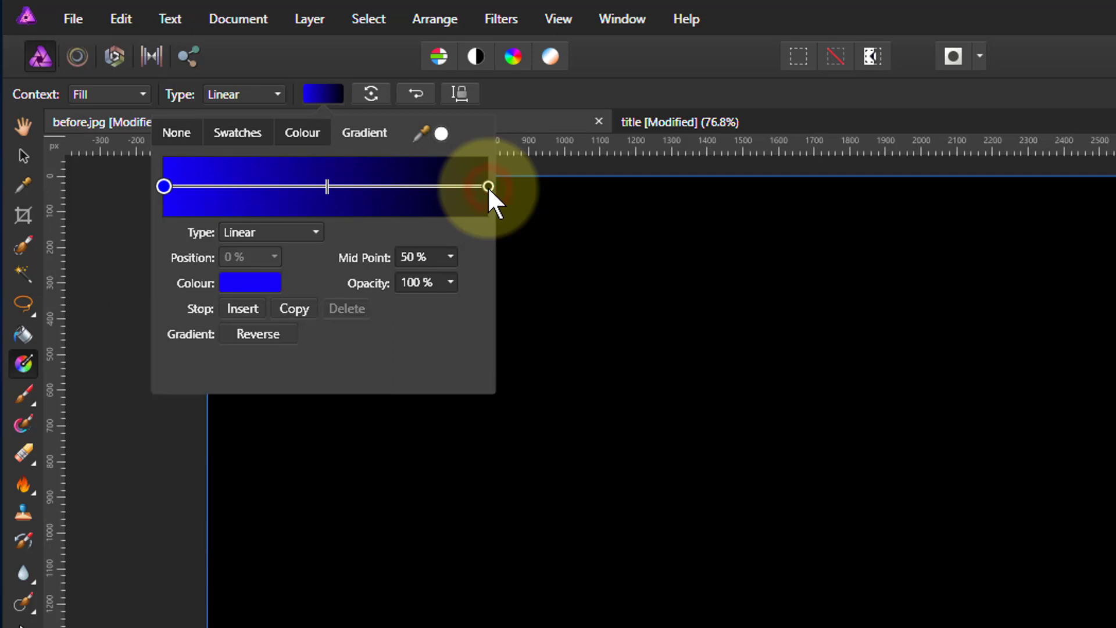
click(488, 186)
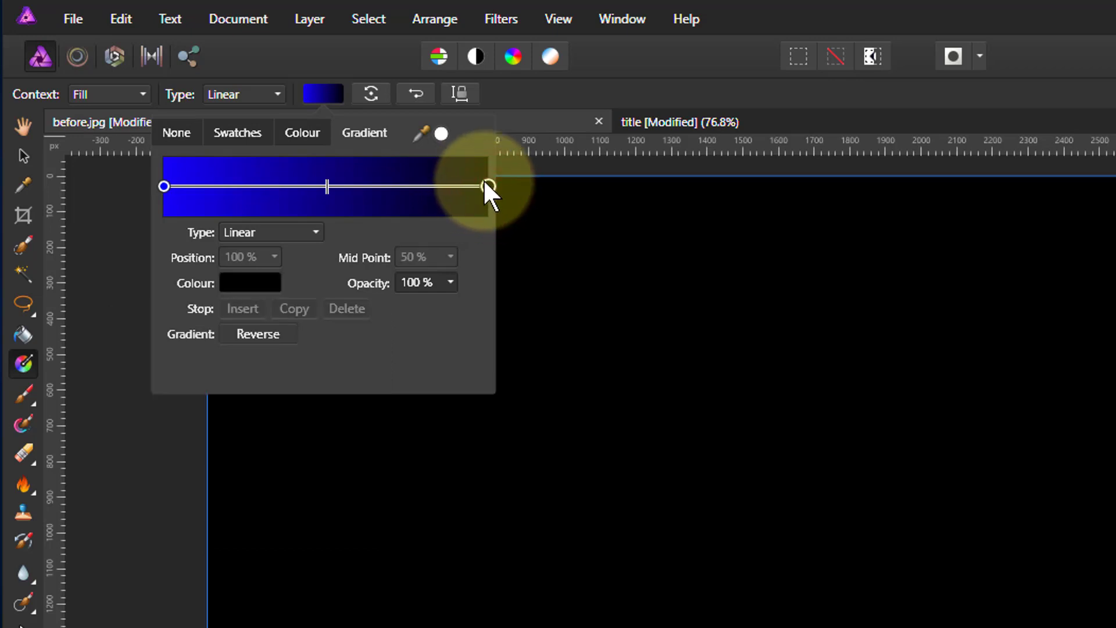
click(425, 284)
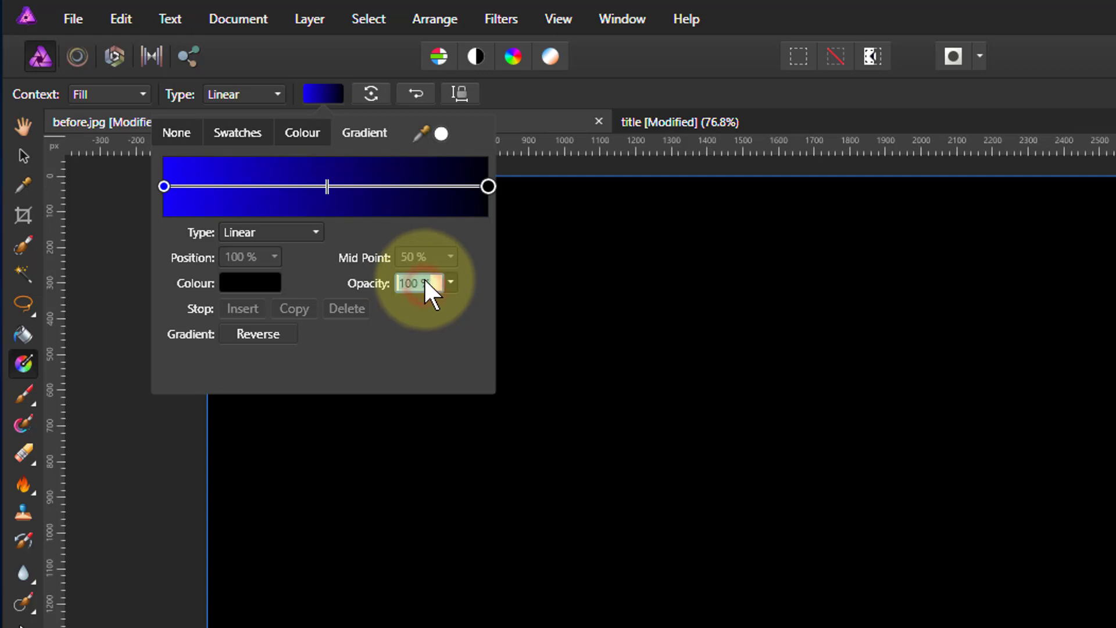
click(453, 294)
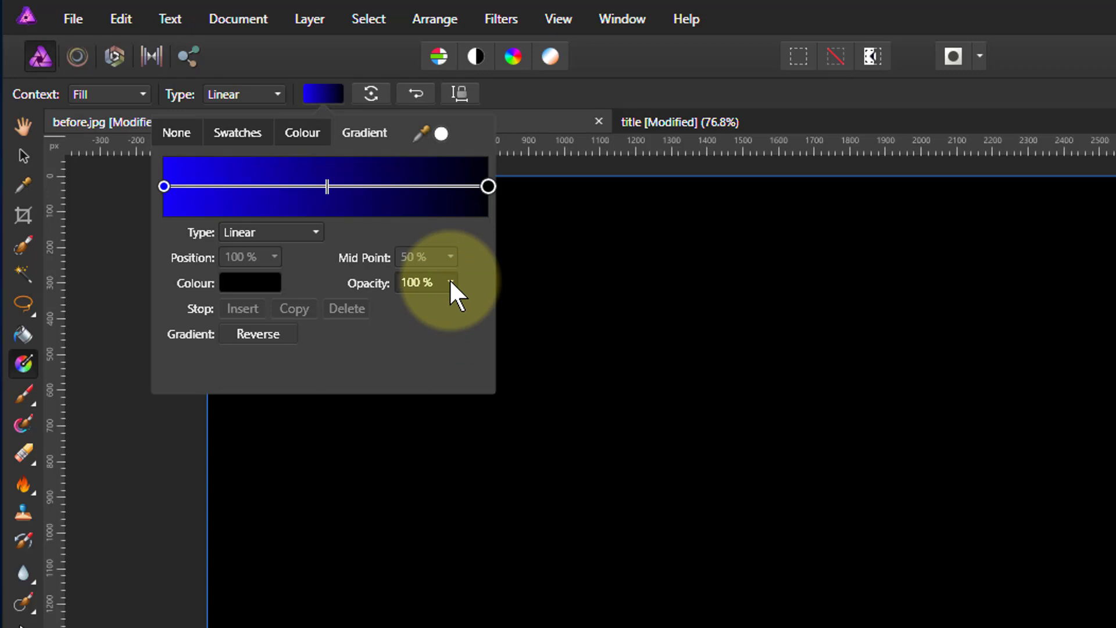
click(451, 281)
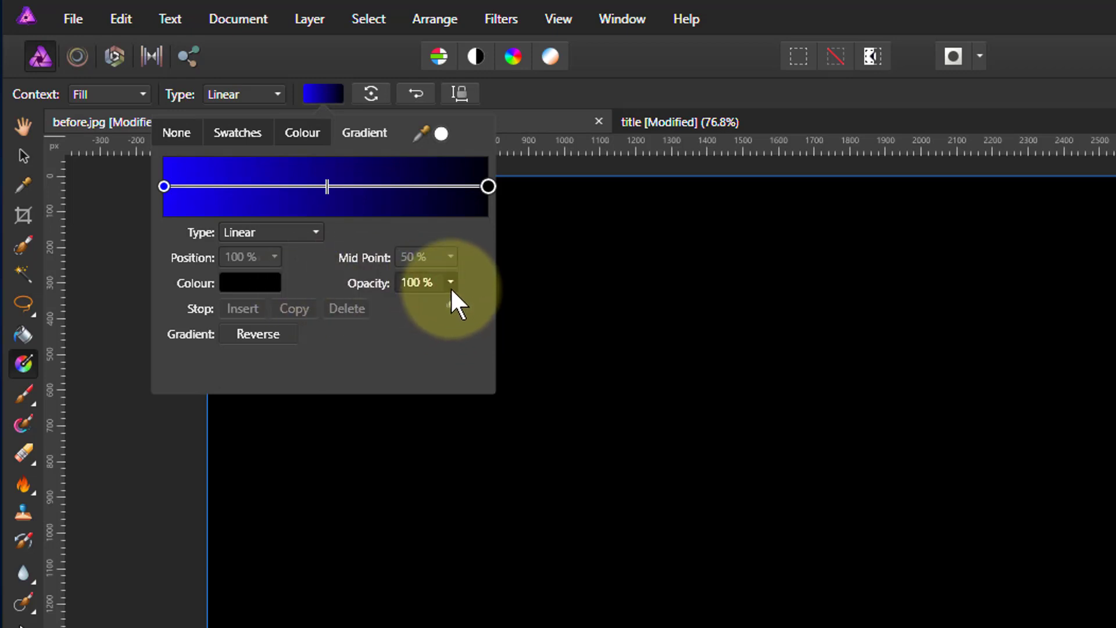
click(452, 305)
drag(452, 305, 286, 303)
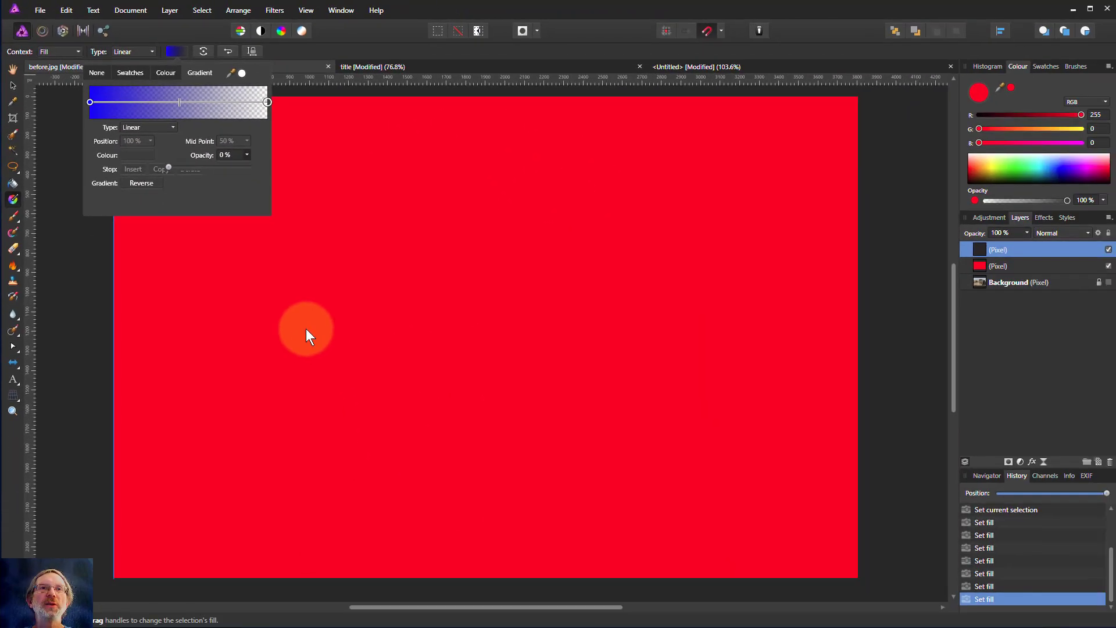
Step: Draw the blue-to-transparent gradient horizontally across the layer and hide the red layer
mouse_move(306, 329)
mouse_down()
mouse_move(578, 350)
mouse_move(660, 329)
mouse_up()
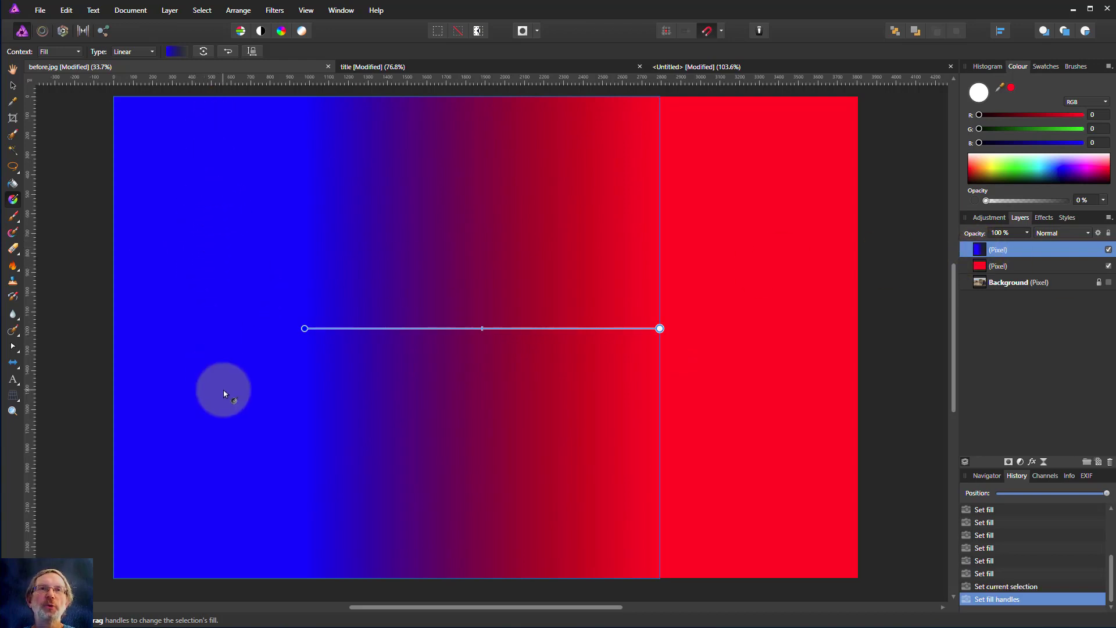
drag(558, 328, 649, 328)
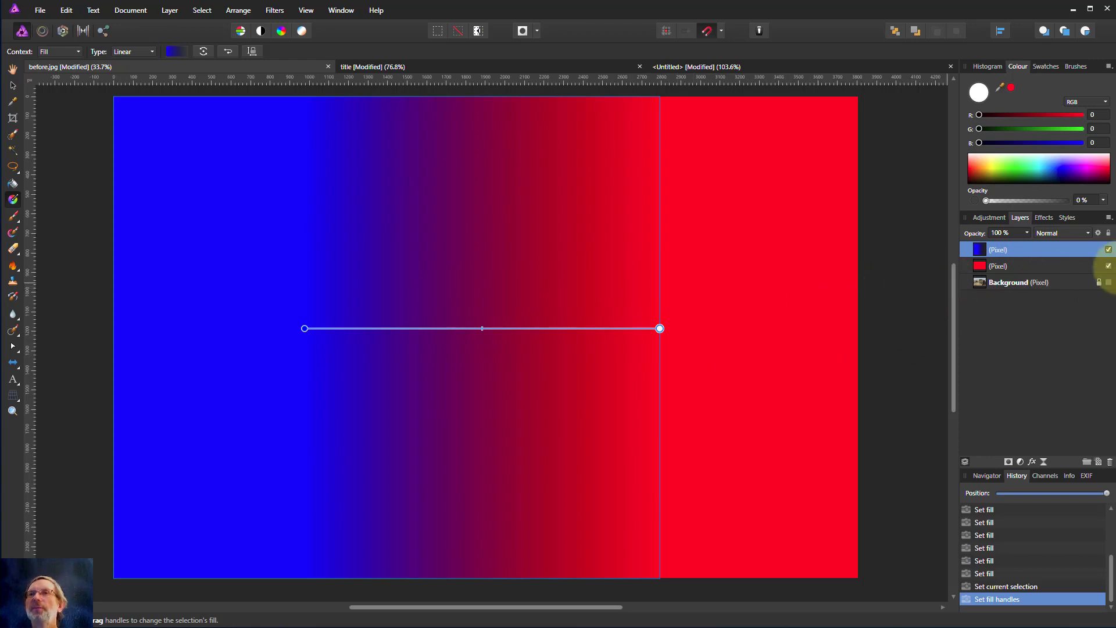
click(1109, 266)
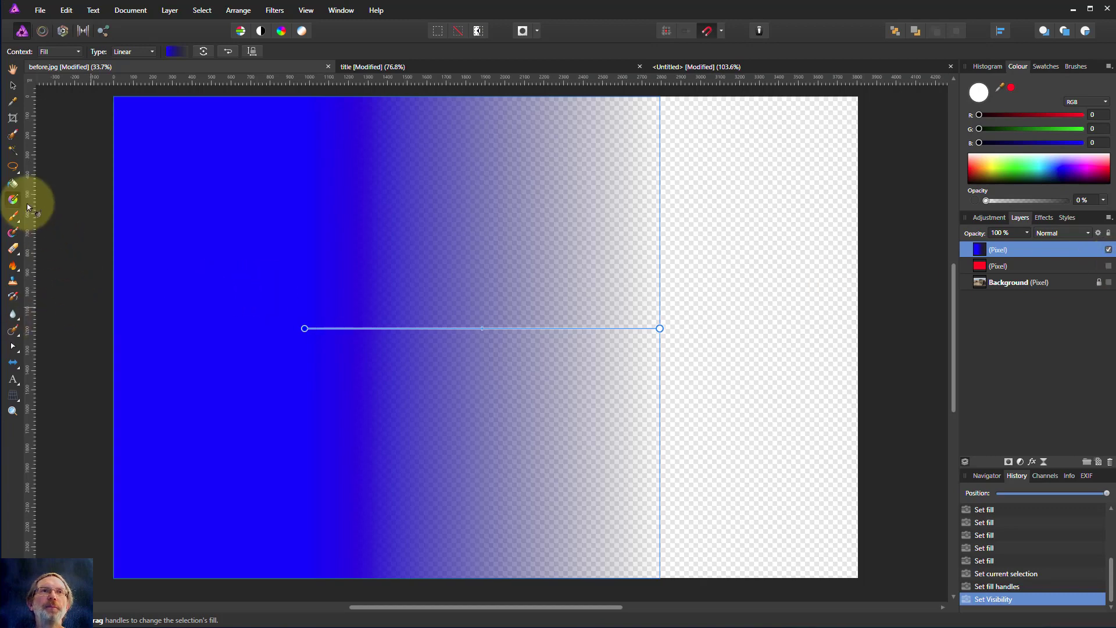
Step: Make the red layer visible again and reselect the blue gradient layer
click(12, 85)
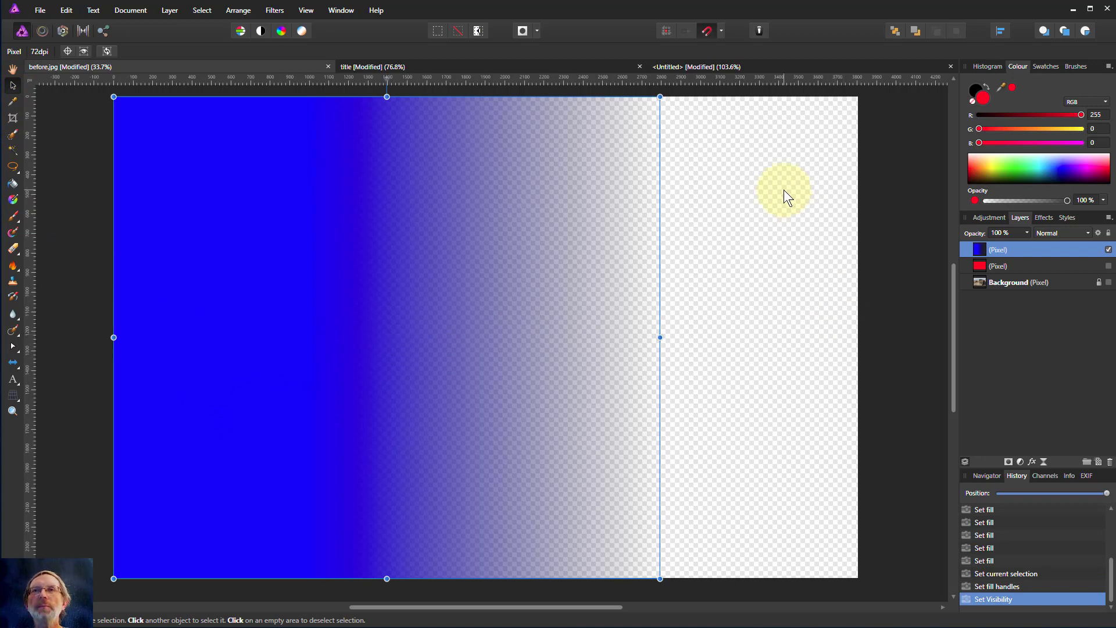
click(1098, 266)
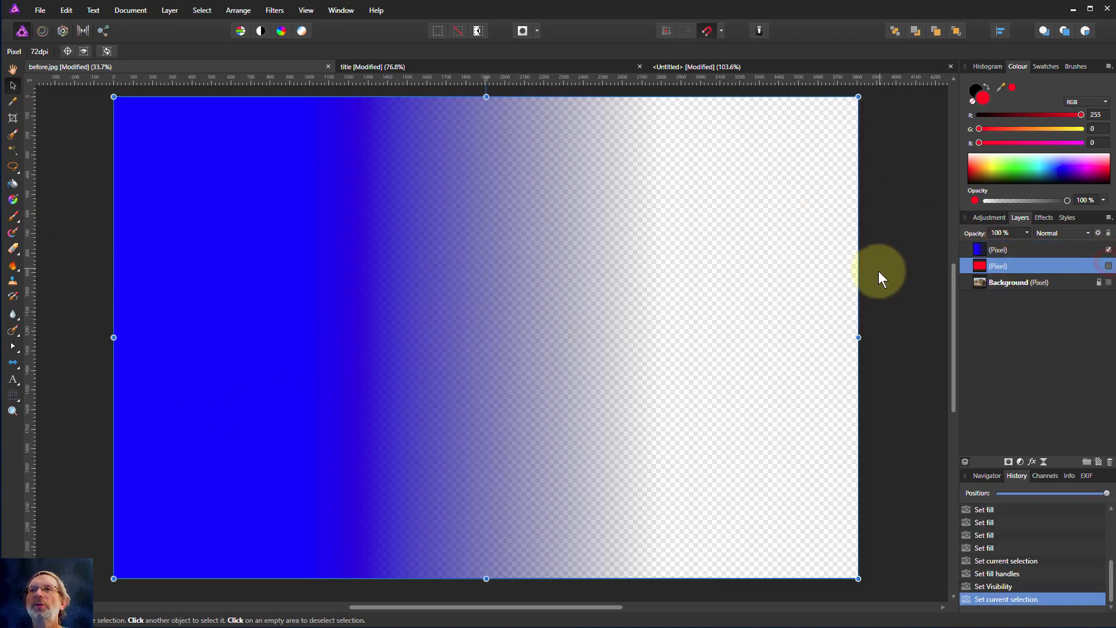
click(13, 68)
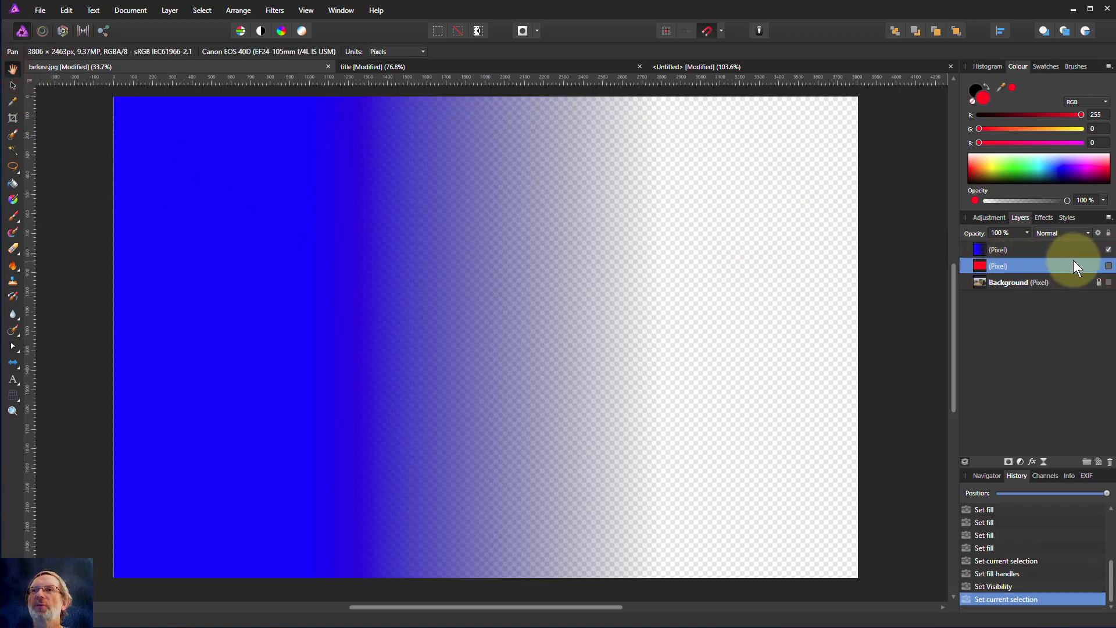
click(1108, 266)
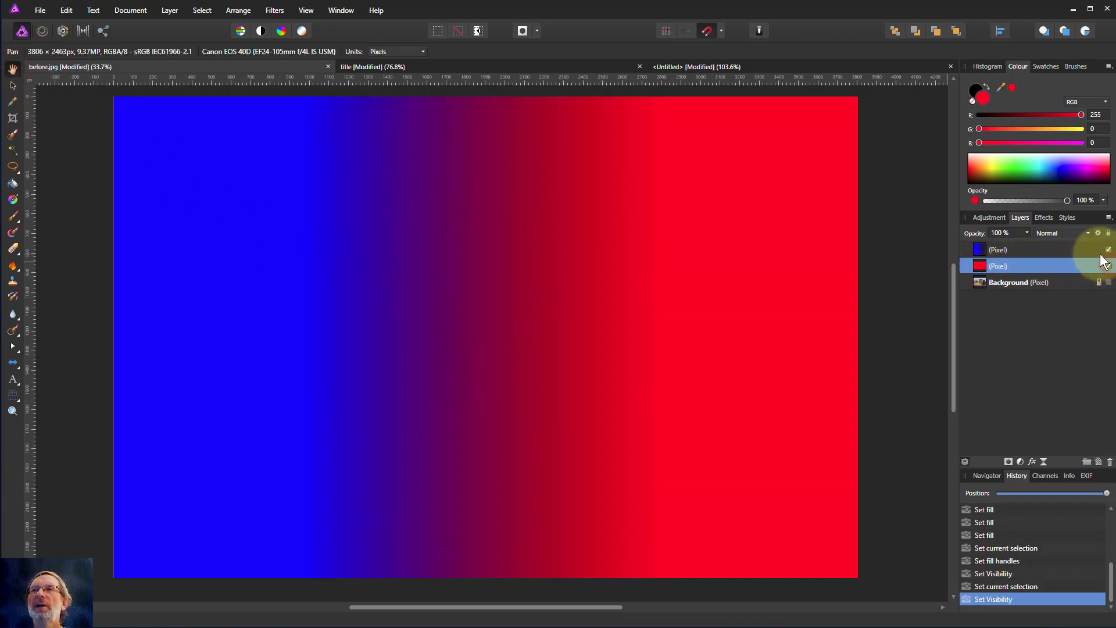
click(981, 252)
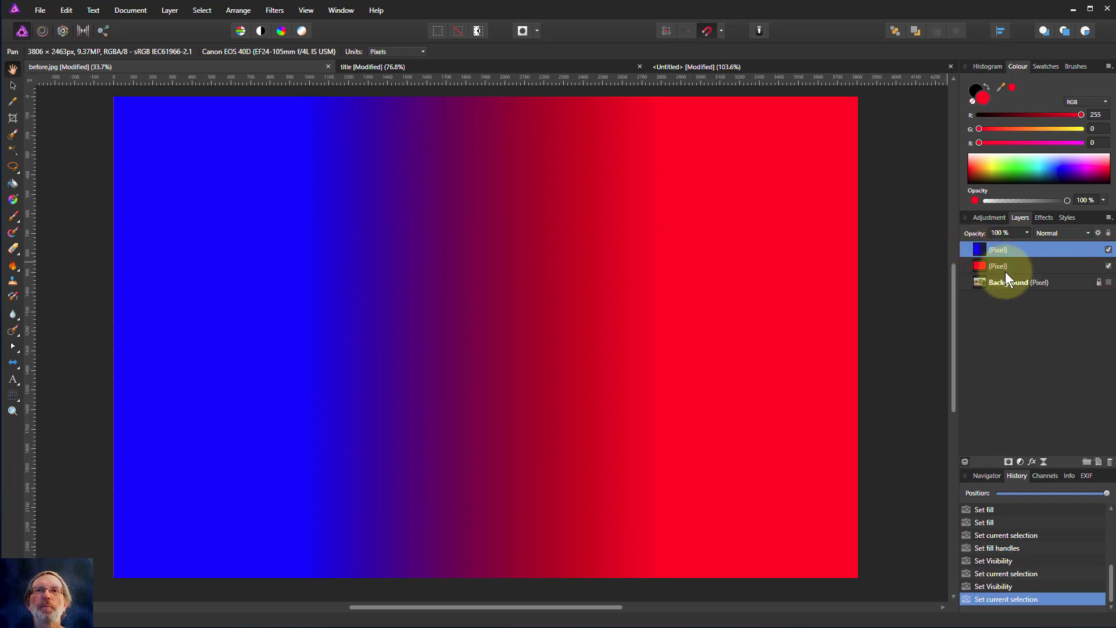
Step: Try Alpha Range's Select Opaque and Select Fully Transparent on the gradient layer
click(192, 10)
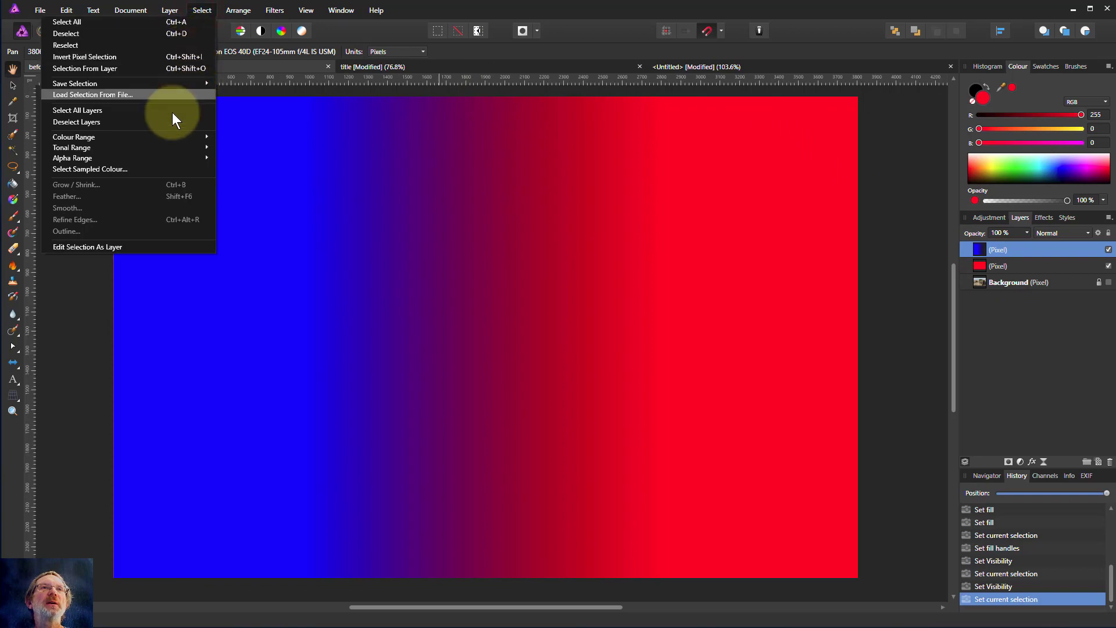
mouse_move(73, 158)
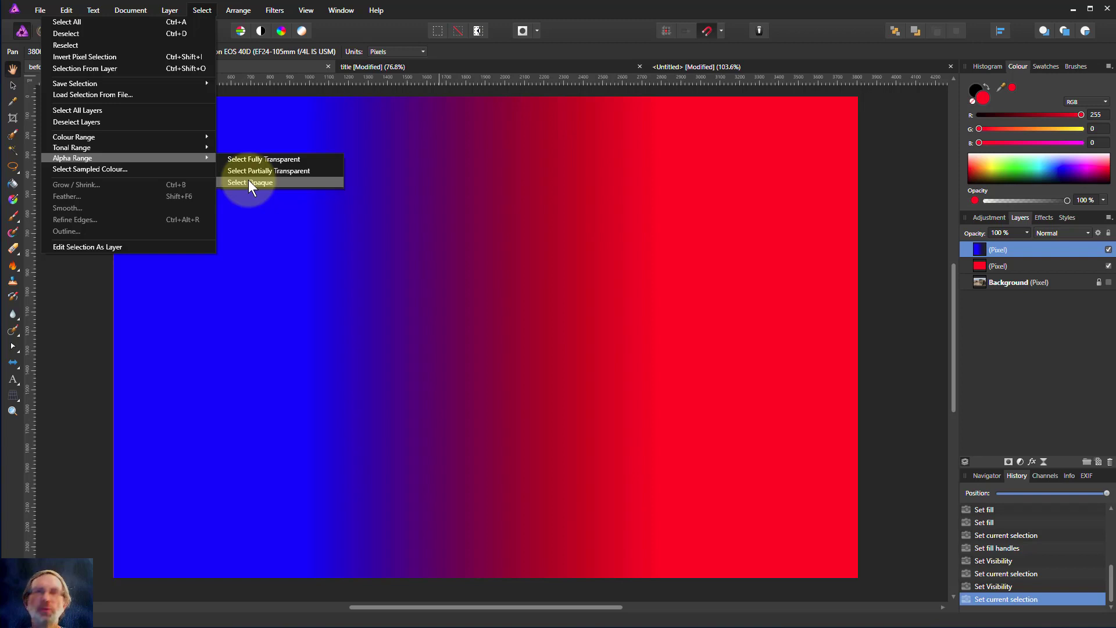
click(248, 180)
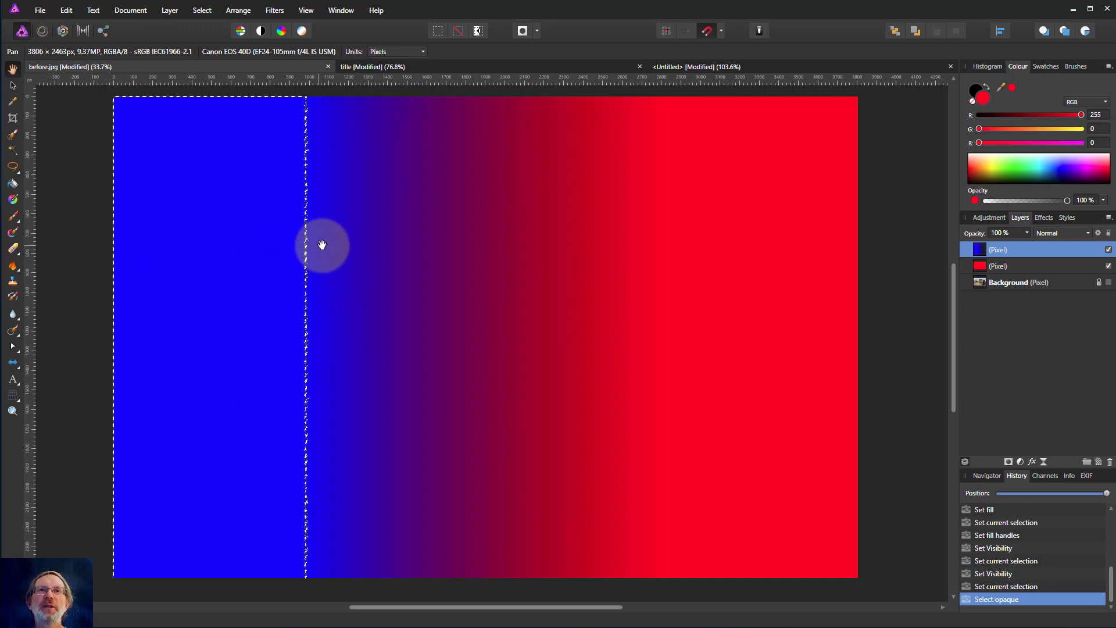
drag(507, 247, 666, 243)
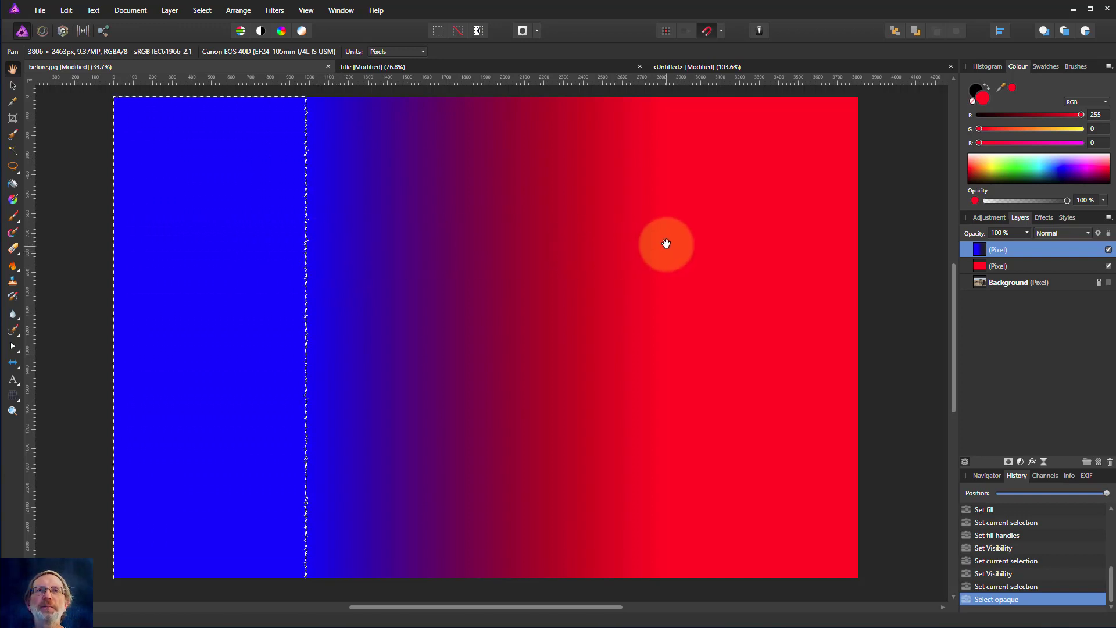
click(205, 13)
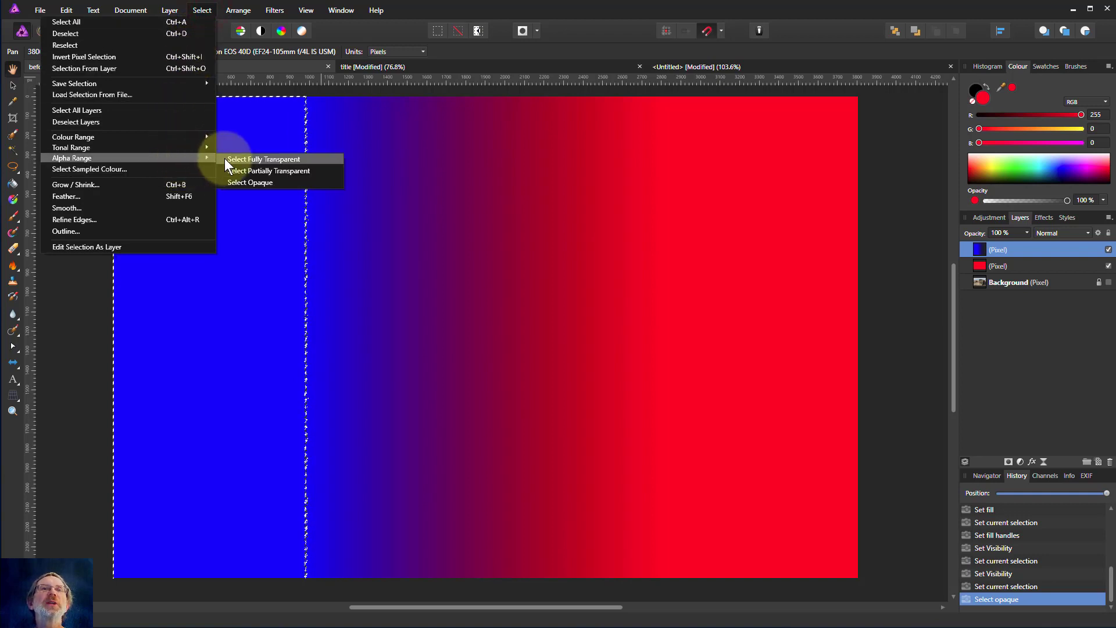
click(276, 158)
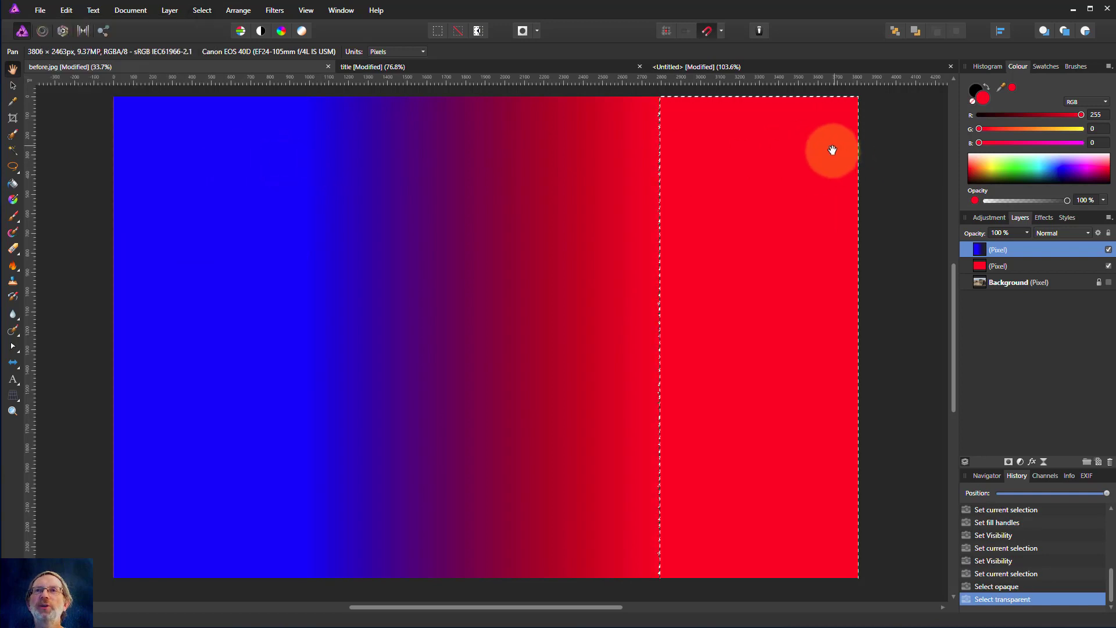
Step: Hide the red layer and apply Alpha Range > Select Partially Transparent
click(1108, 265)
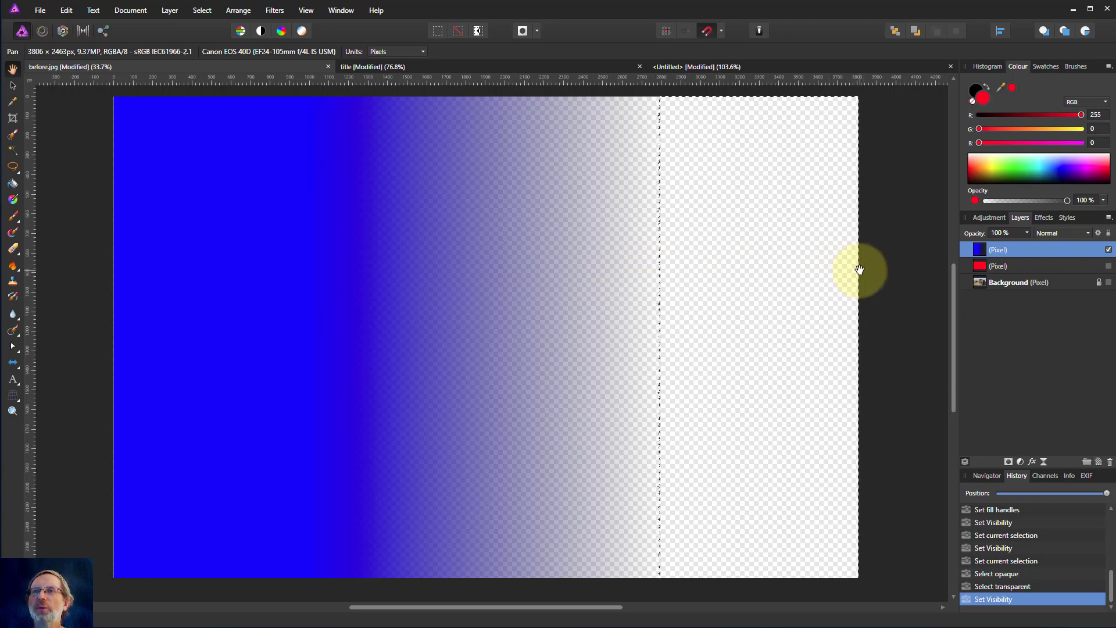
click(205, 10)
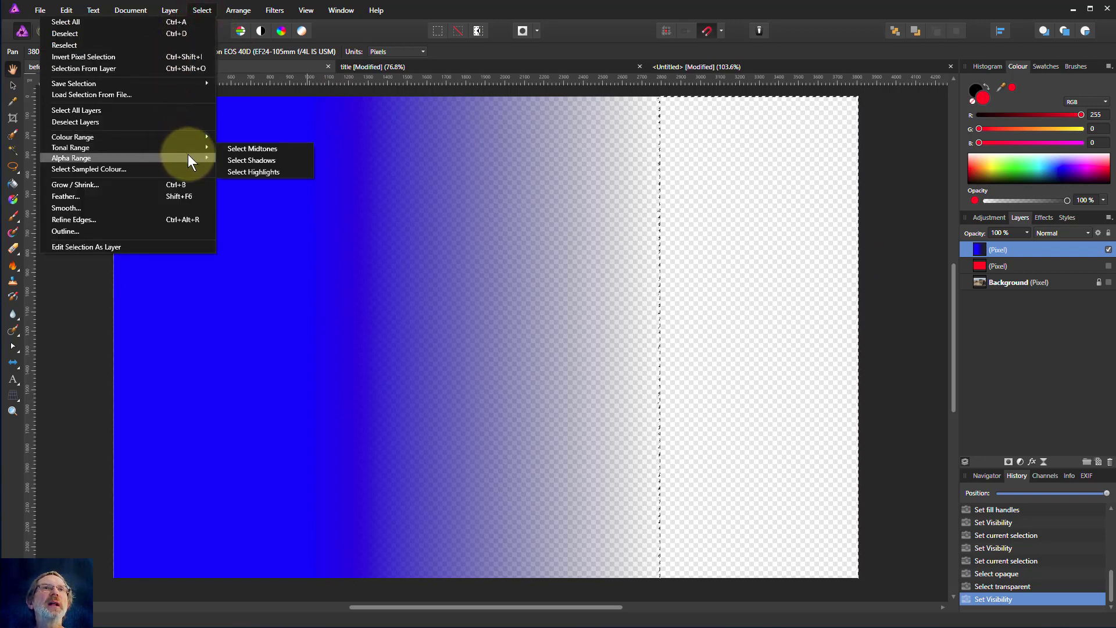
mouse_move(71, 158)
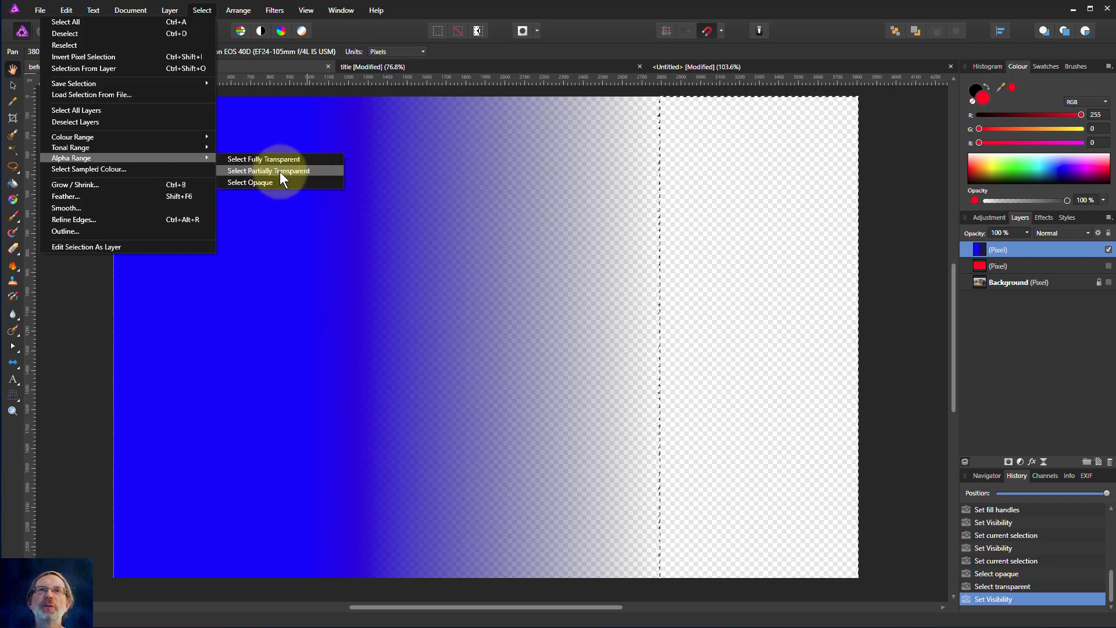
click(280, 172)
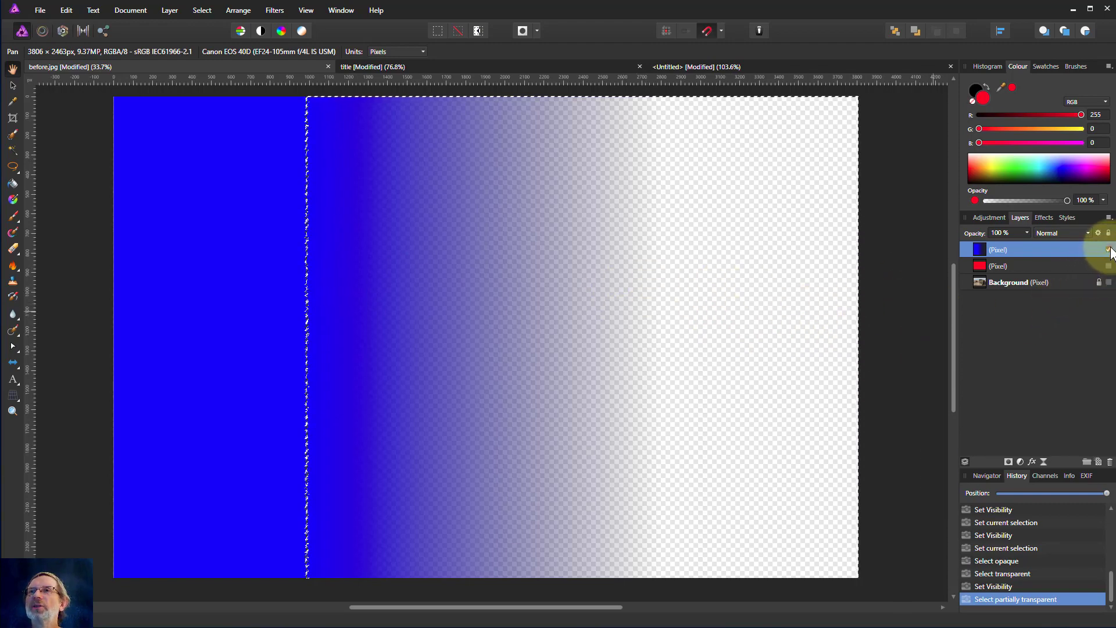
Step: Hide the blue and red layers, show and select the Background, and deselect
click(1109, 250)
click(1109, 266)
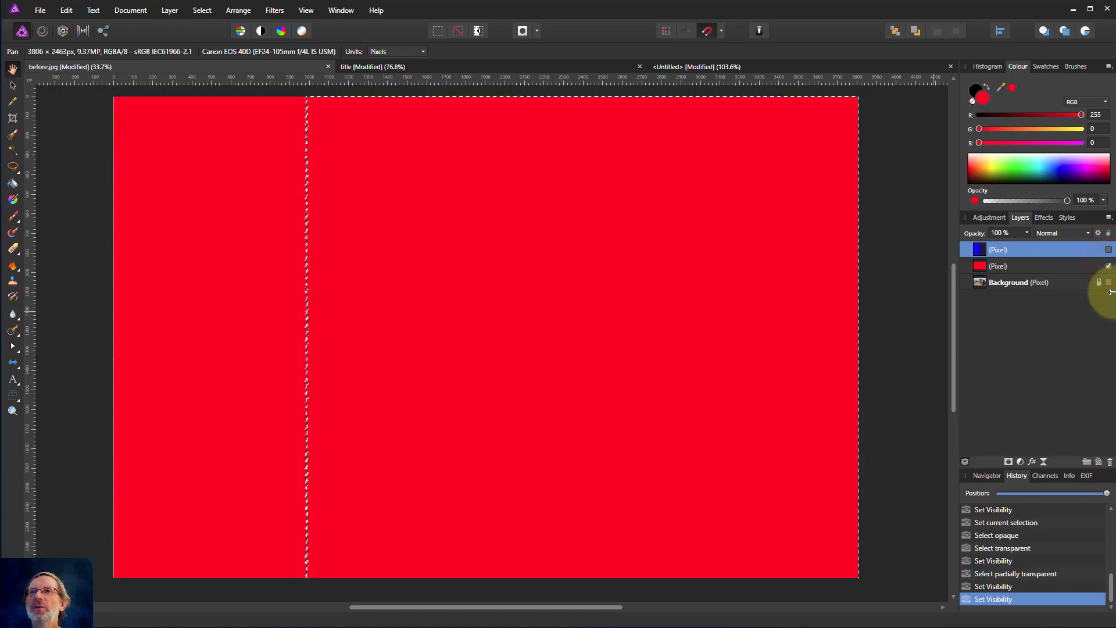
click(1109, 266)
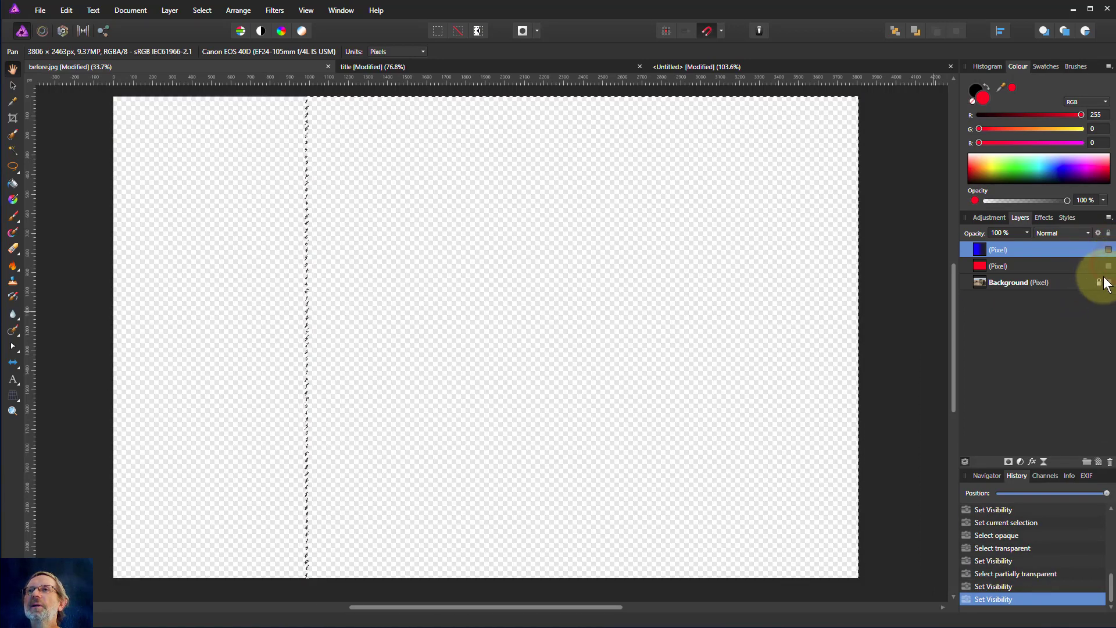
click(1108, 281)
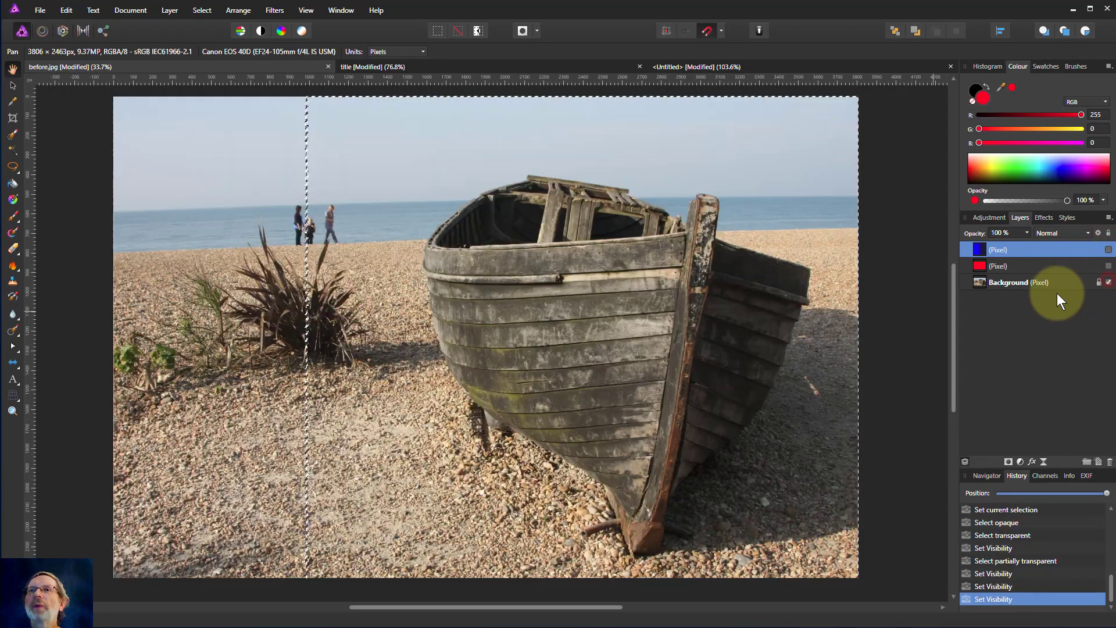
click(977, 282)
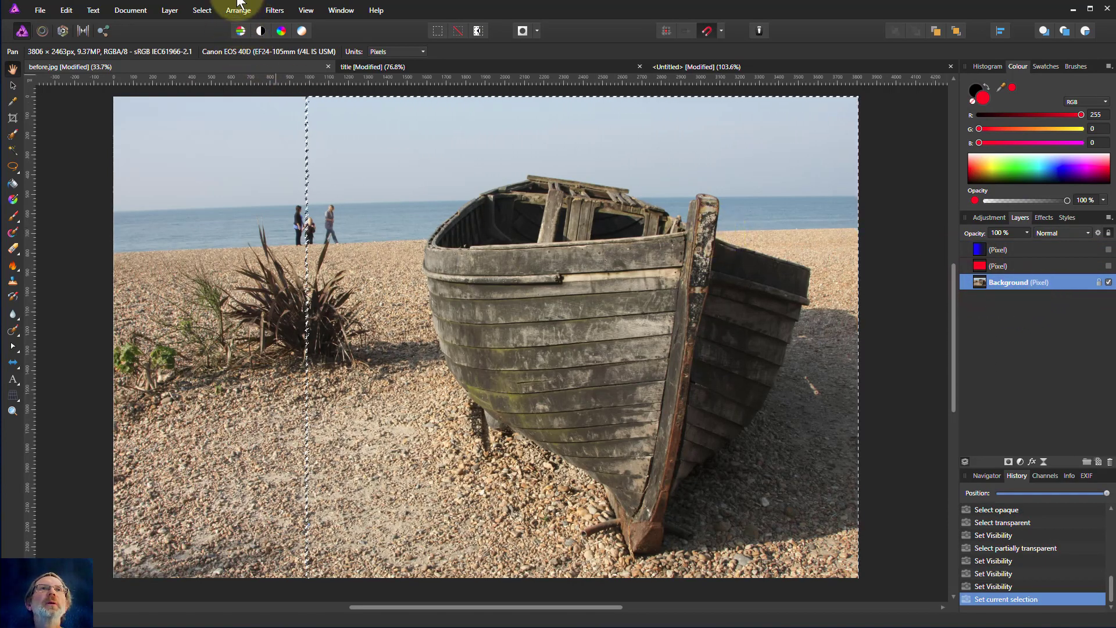
click(210, 9)
click(190, 32)
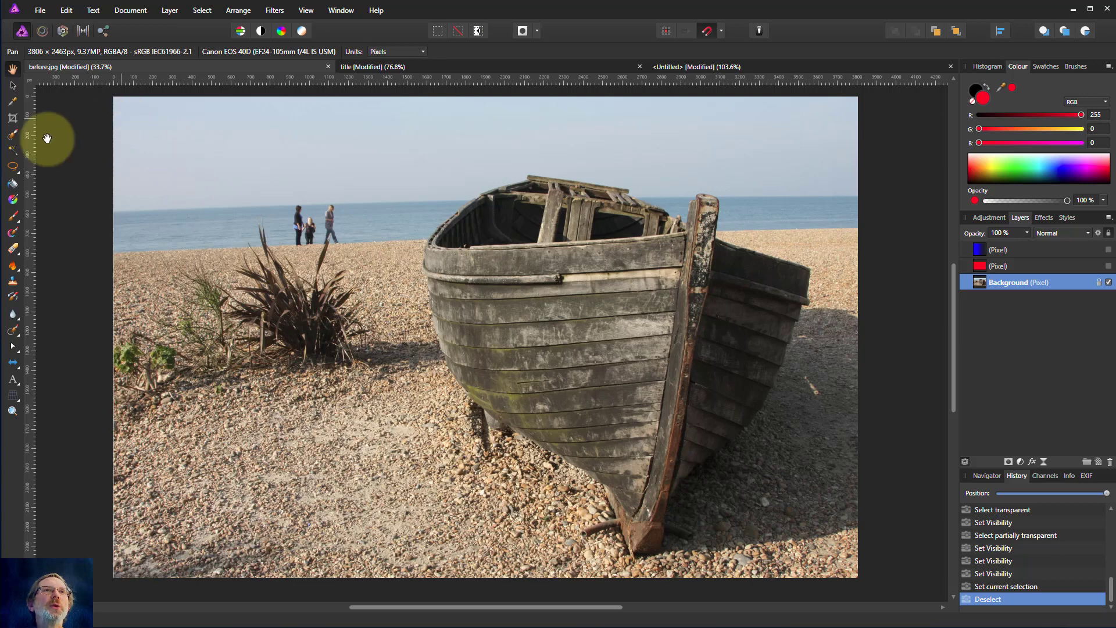
Step: Straighten the photo along the horizon with the Crop Tool and apply it
click(12, 120)
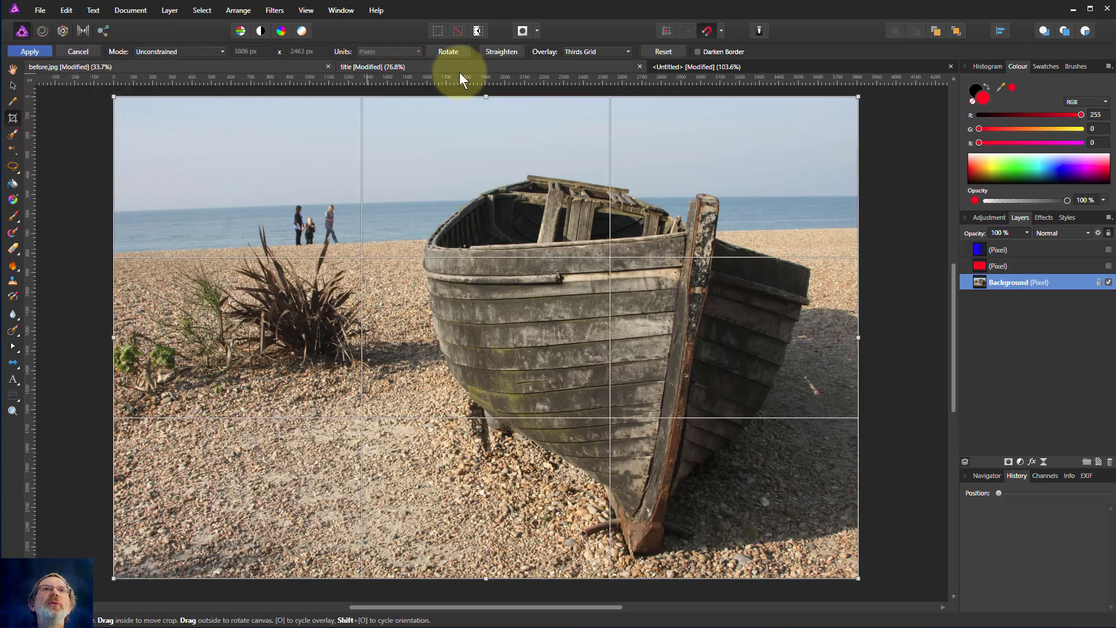
click(500, 51)
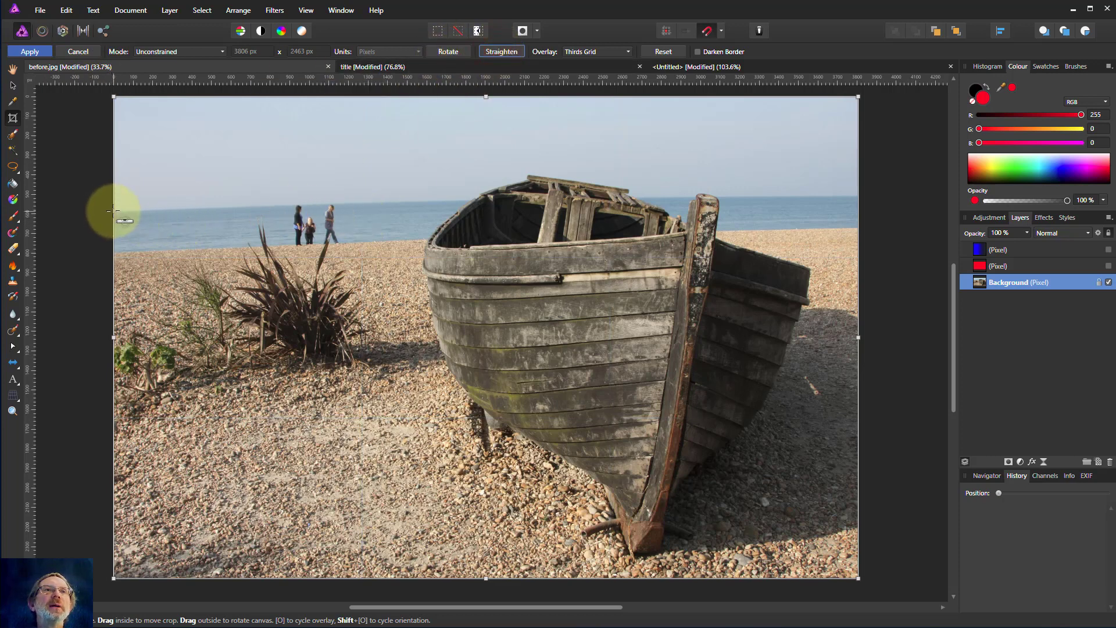
drag(115, 210, 859, 197)
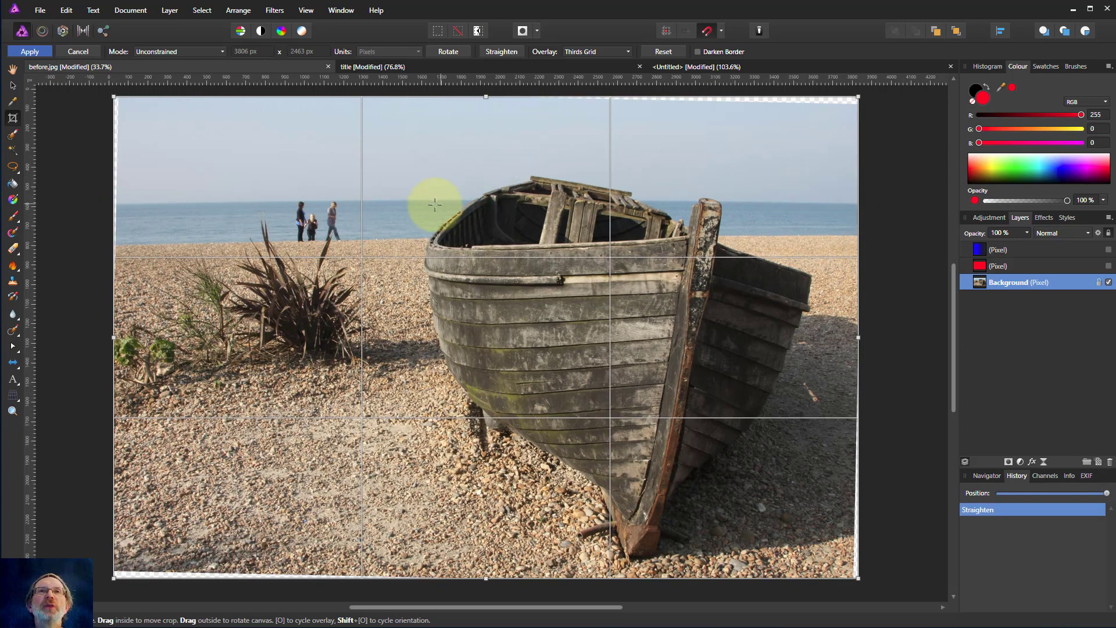
click(29, 52)
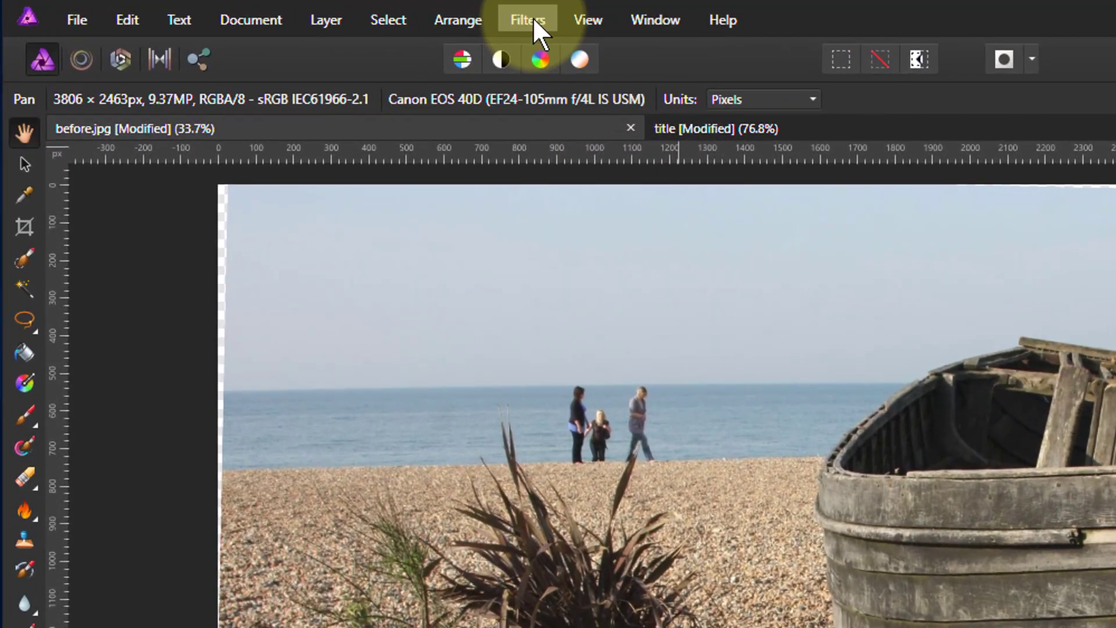
Step: Dismiss Lens Distortion and drag a horizontal guide down to the sea horizon
click(526, 18)
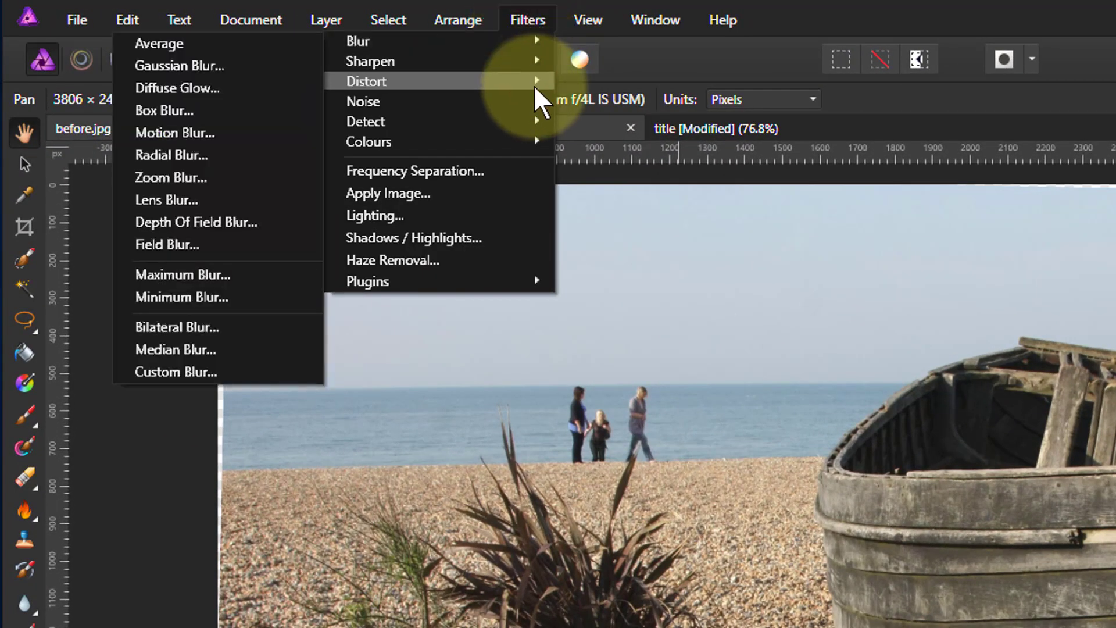
mouse_move(367, 82)
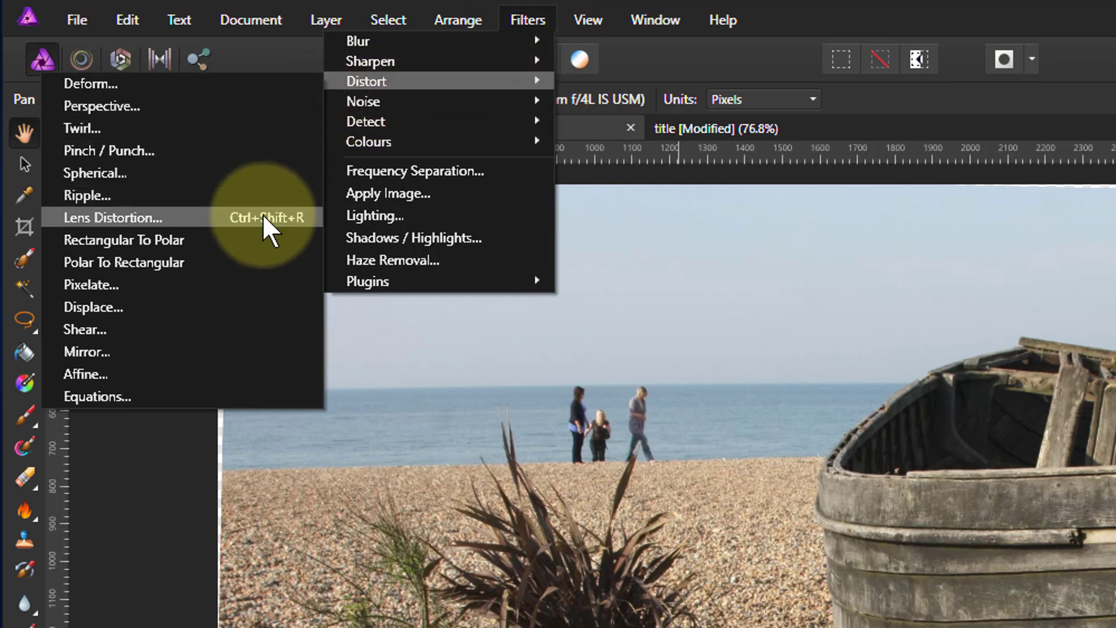
click(262, 214)
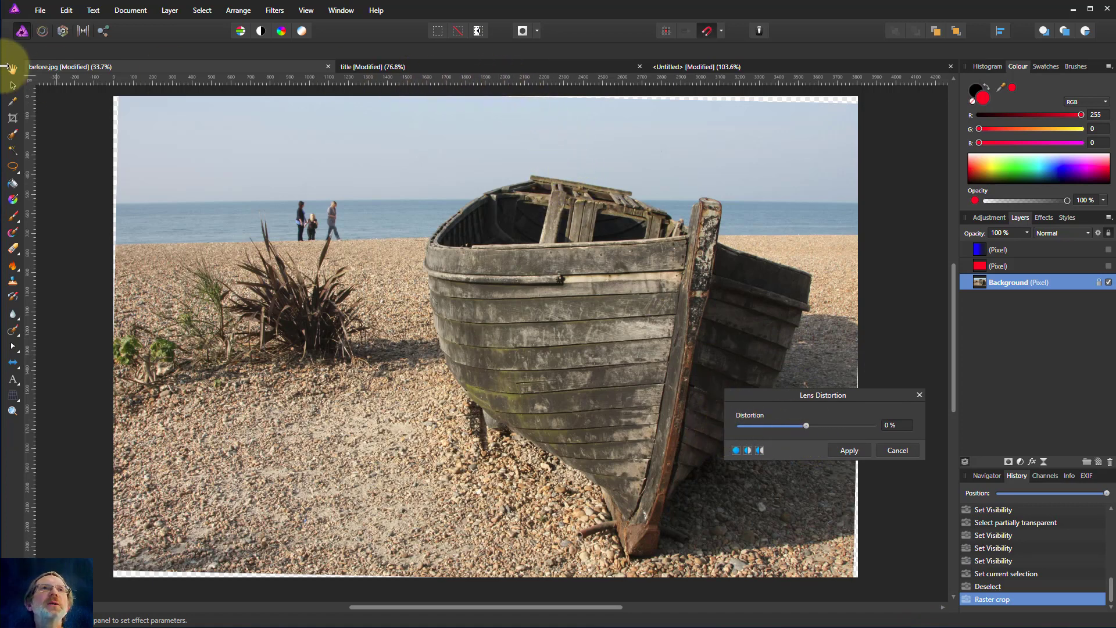
click(10, 84)
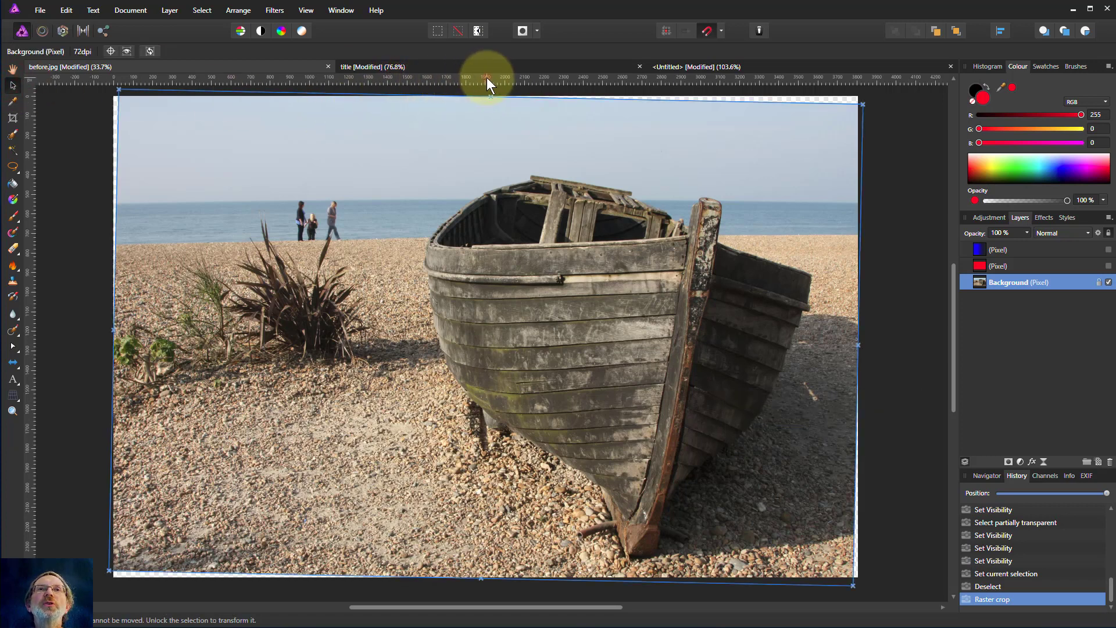
drag(486, 78, 489, 200)
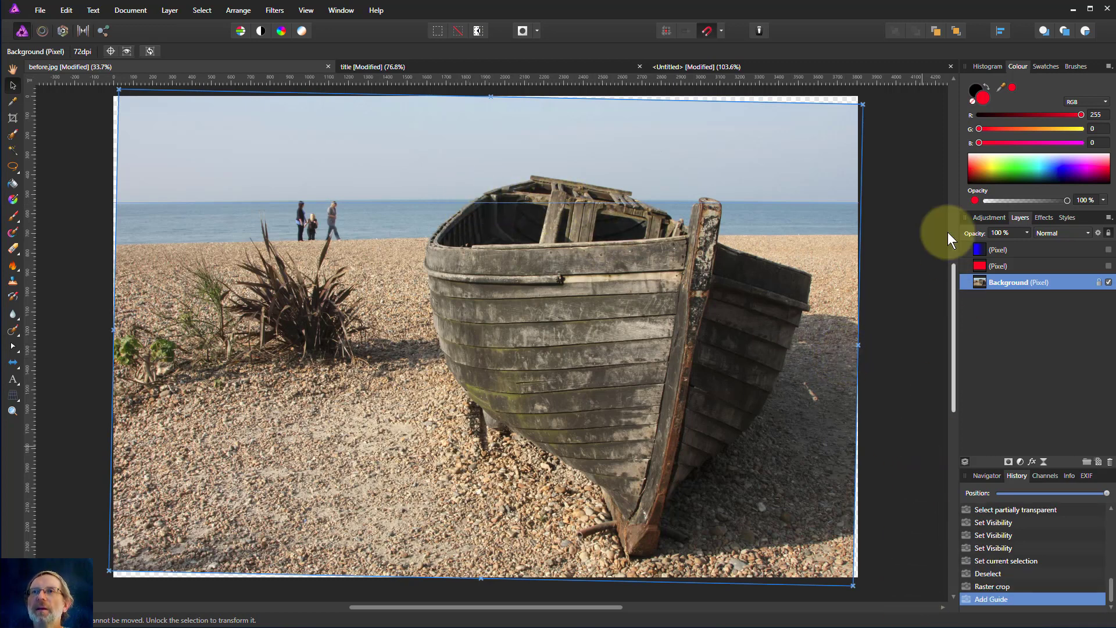
Step: Apply Lens Distortion with a negative Distortion value to align the horizon with the guide
click(276, 9)
mouse_move(190, 42)
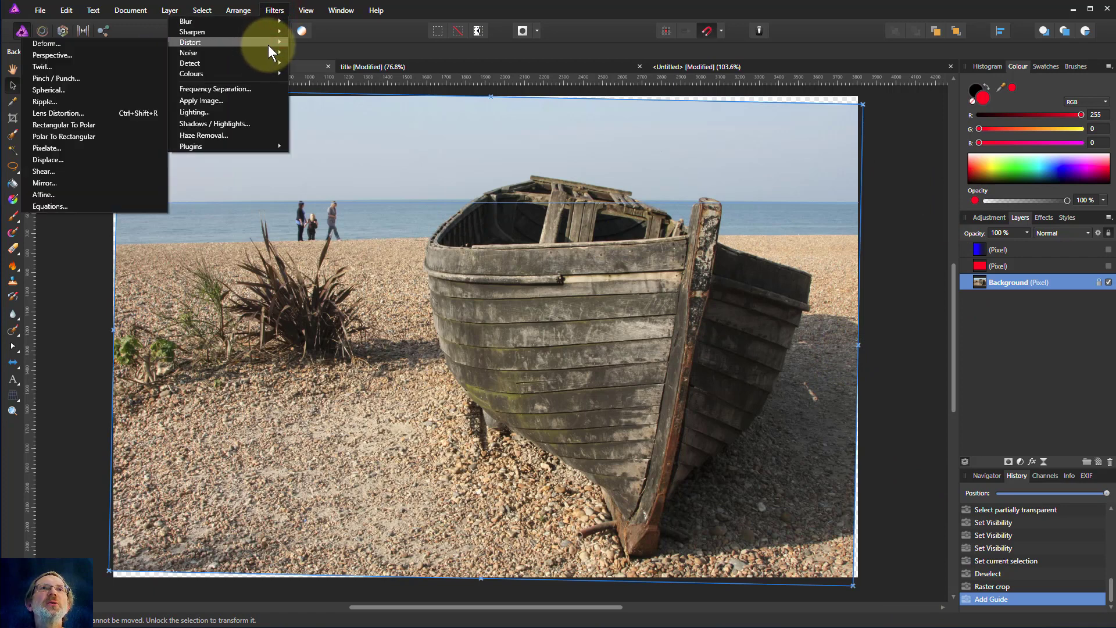
click(103, 113)
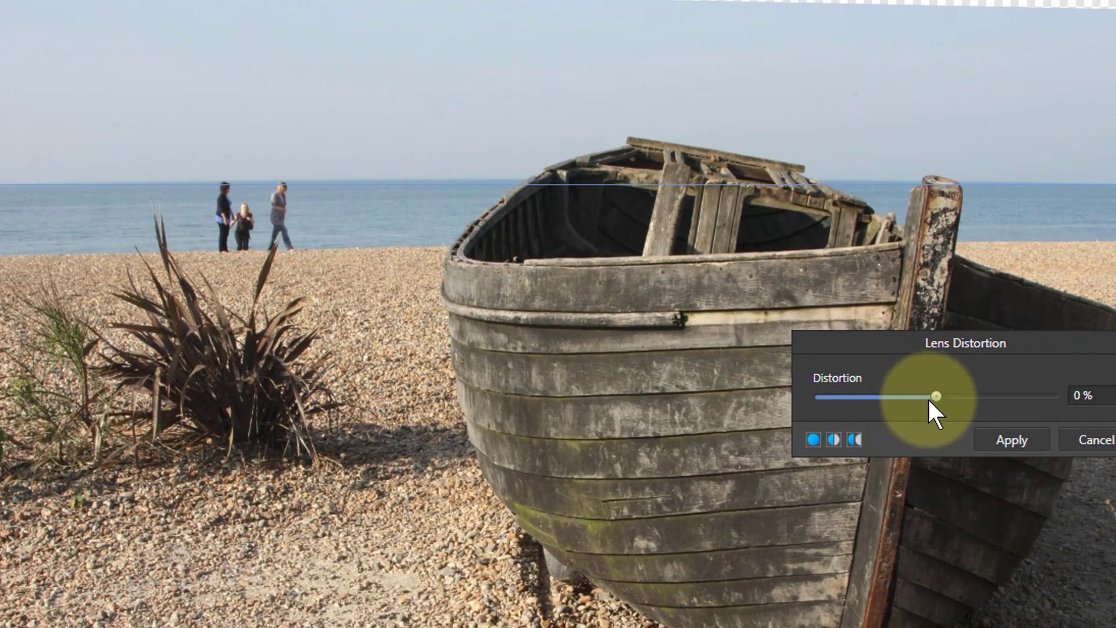
drag(932, 394, 932, 398)
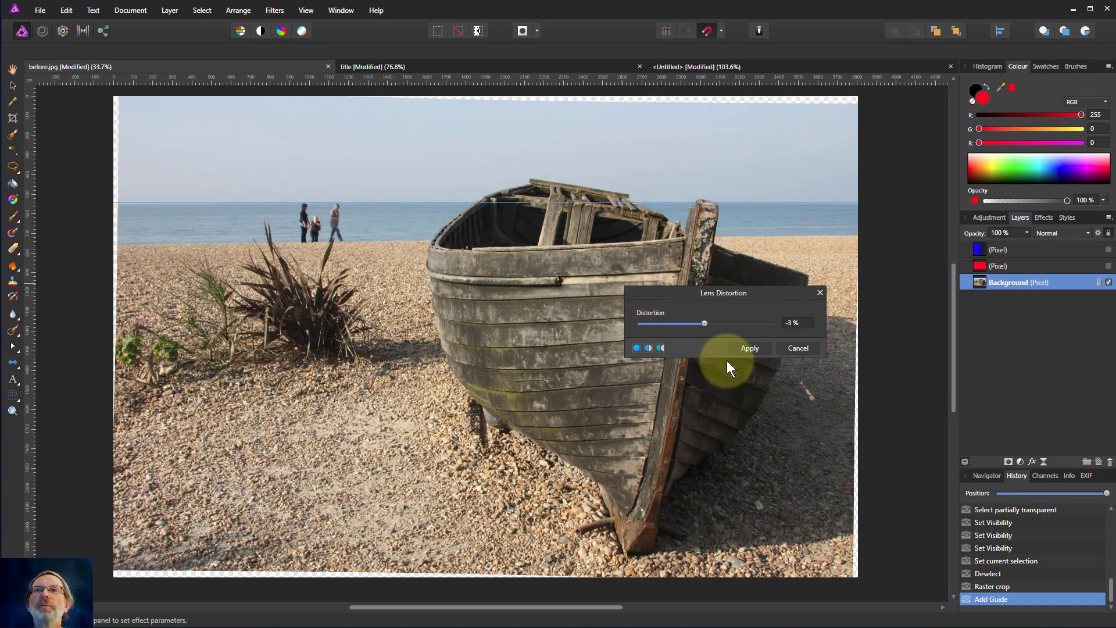
click(750, 350)
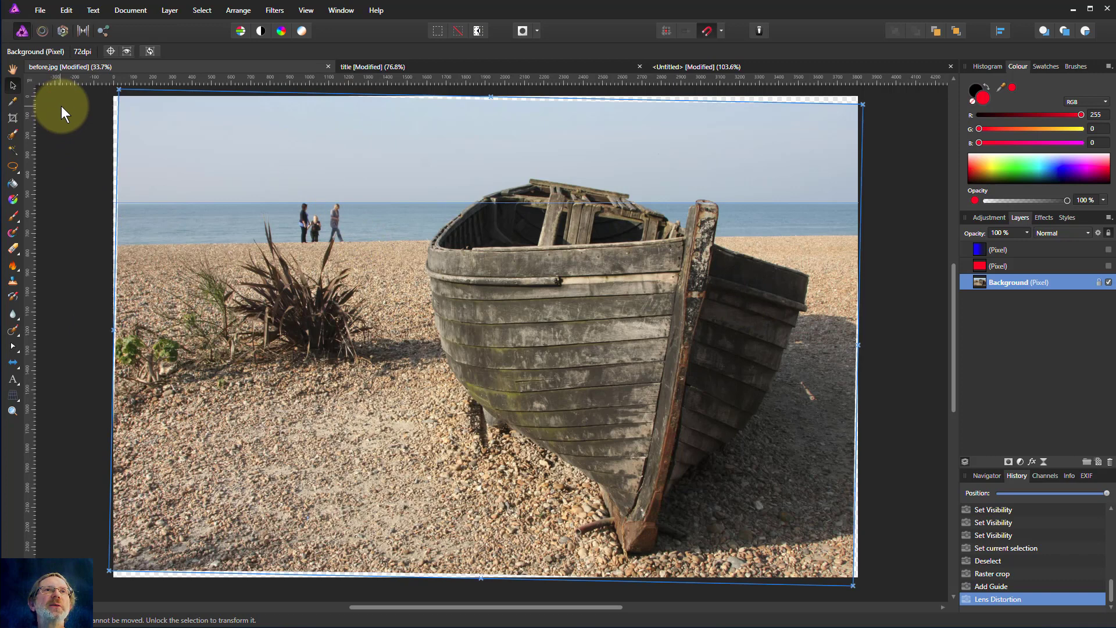
Step: Rasterise the corrected Background layer with Layer > Rasterise
click(13, 69)
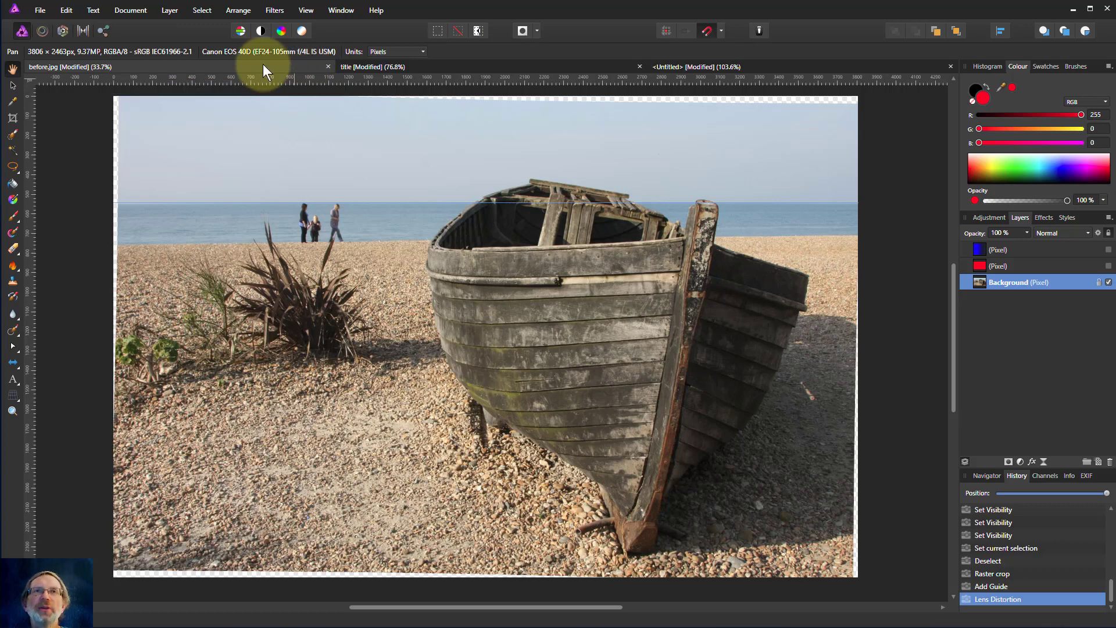
click(170, 9)
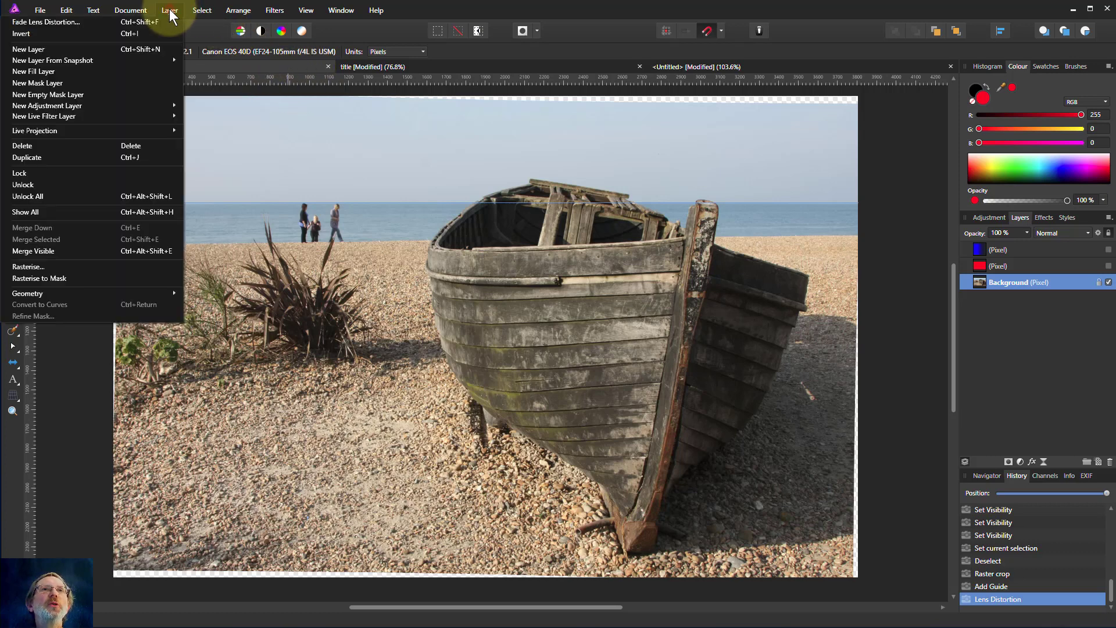
click(126, 265)
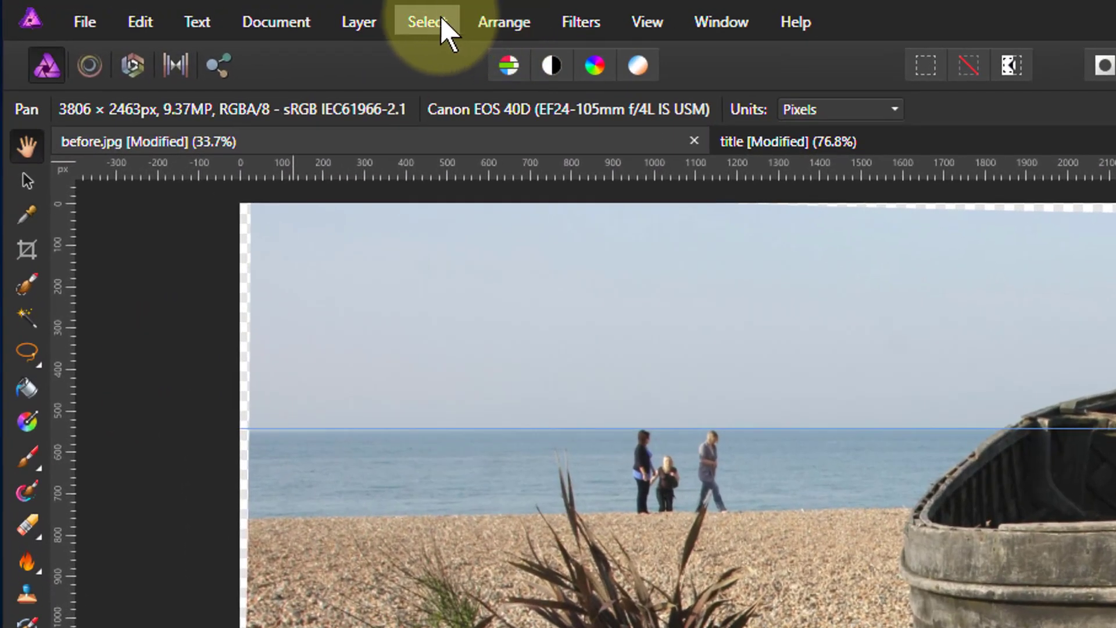
click(202, 11)
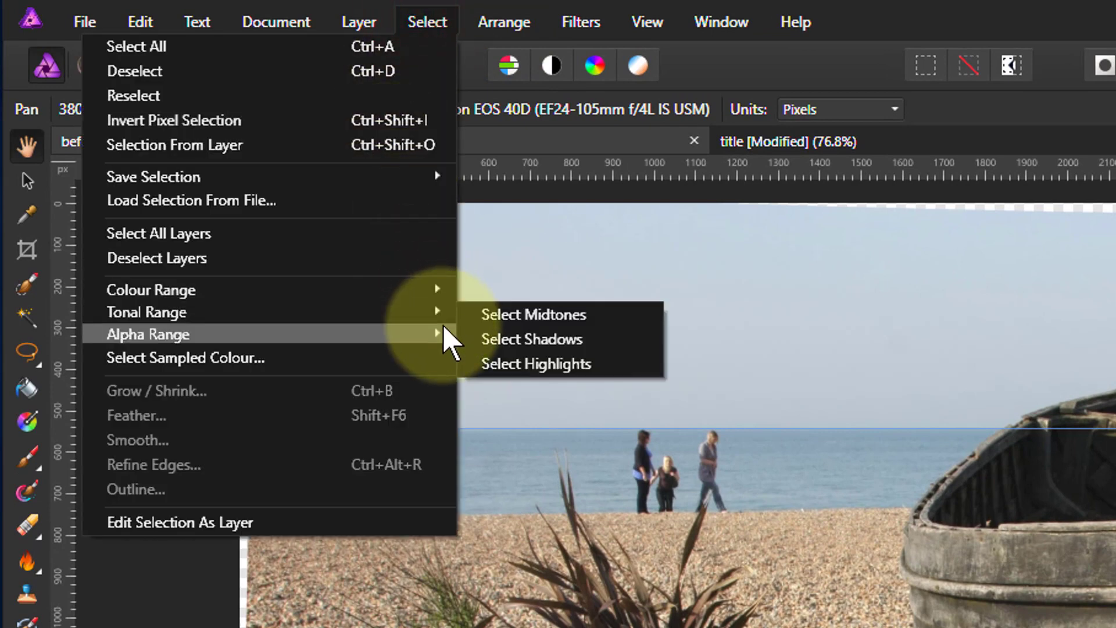
mouse_move(148, 333)
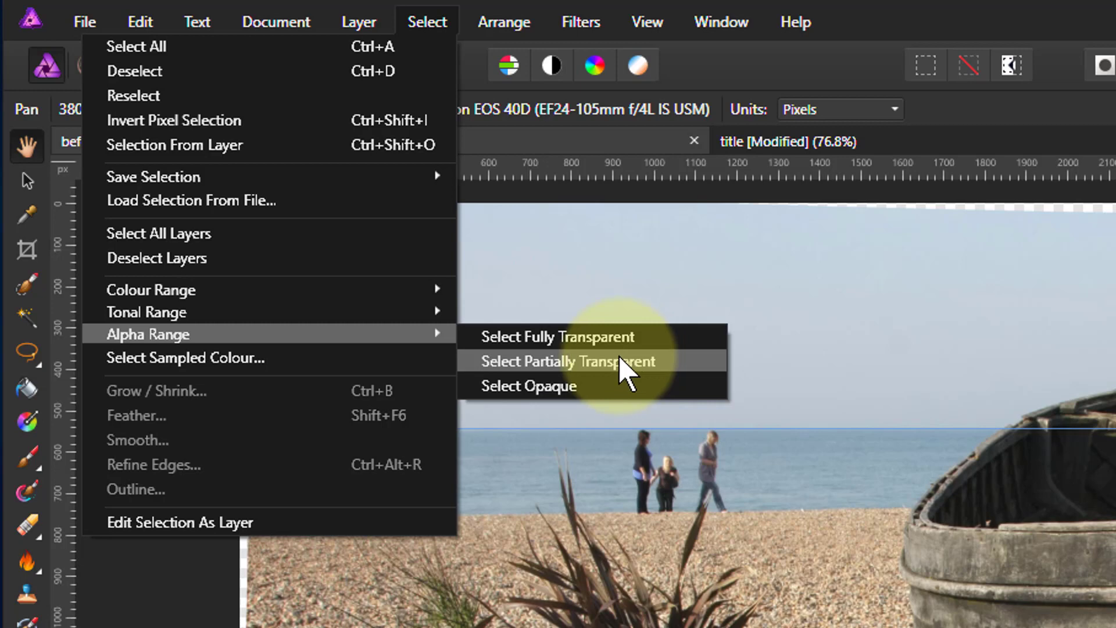
Step: Select the partially transparent edges with Alpha Range, Inpaint them, then deselect
click(615, 358)
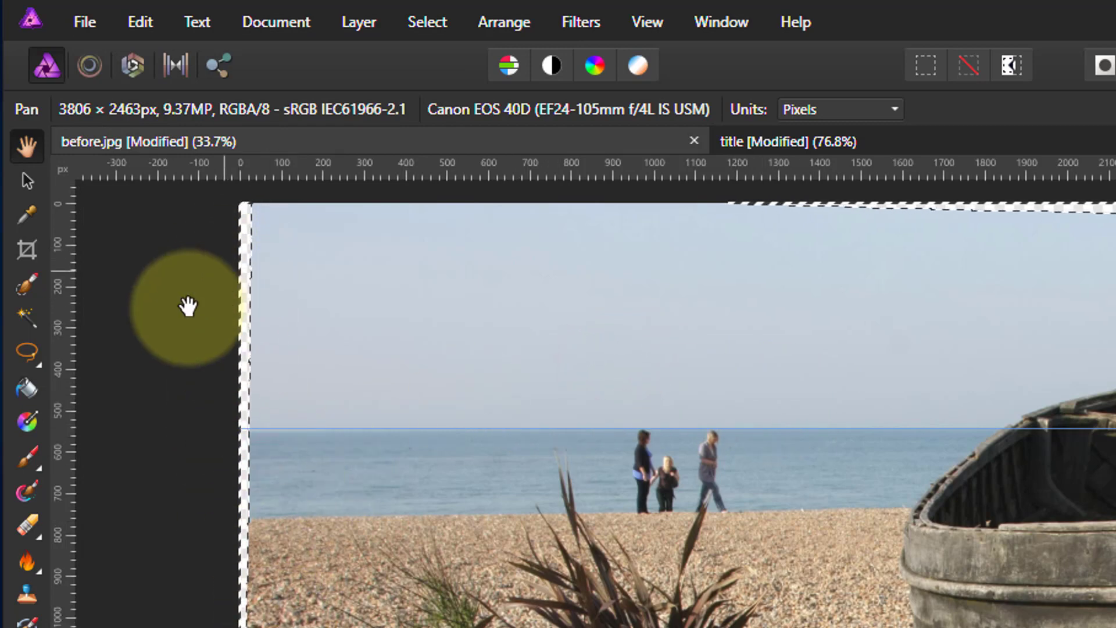
click(138, 25)
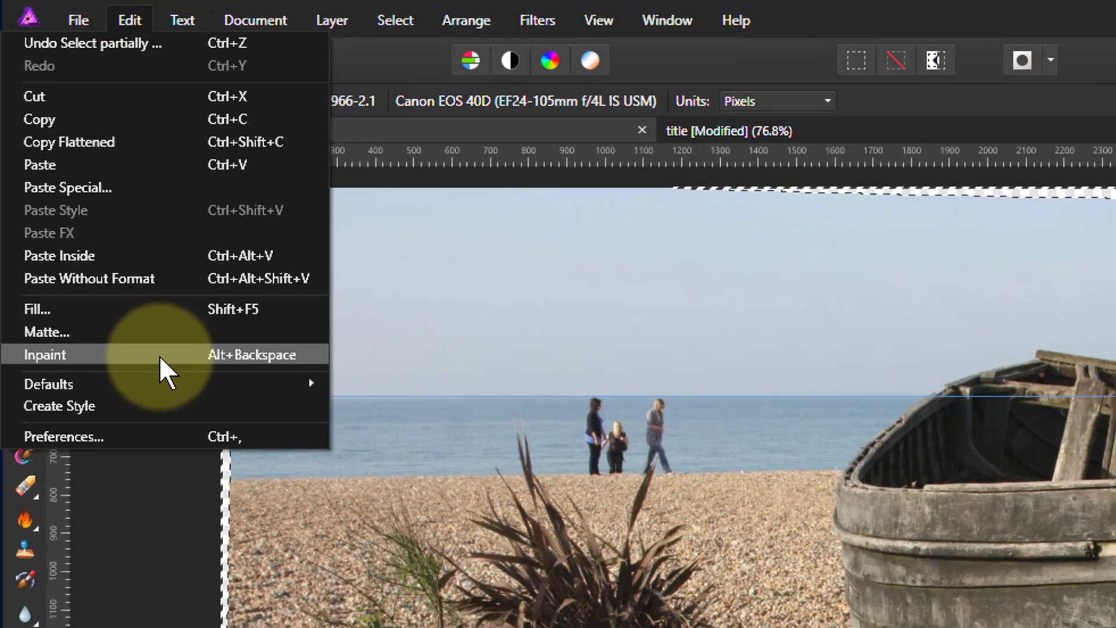
key(Escape)
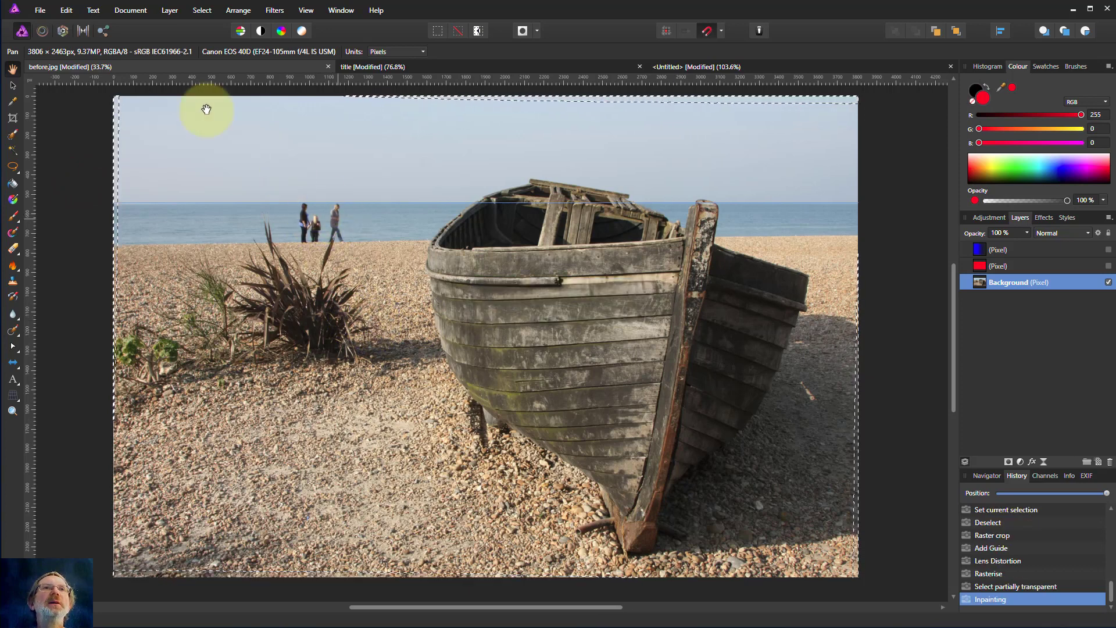
click(202, 10)
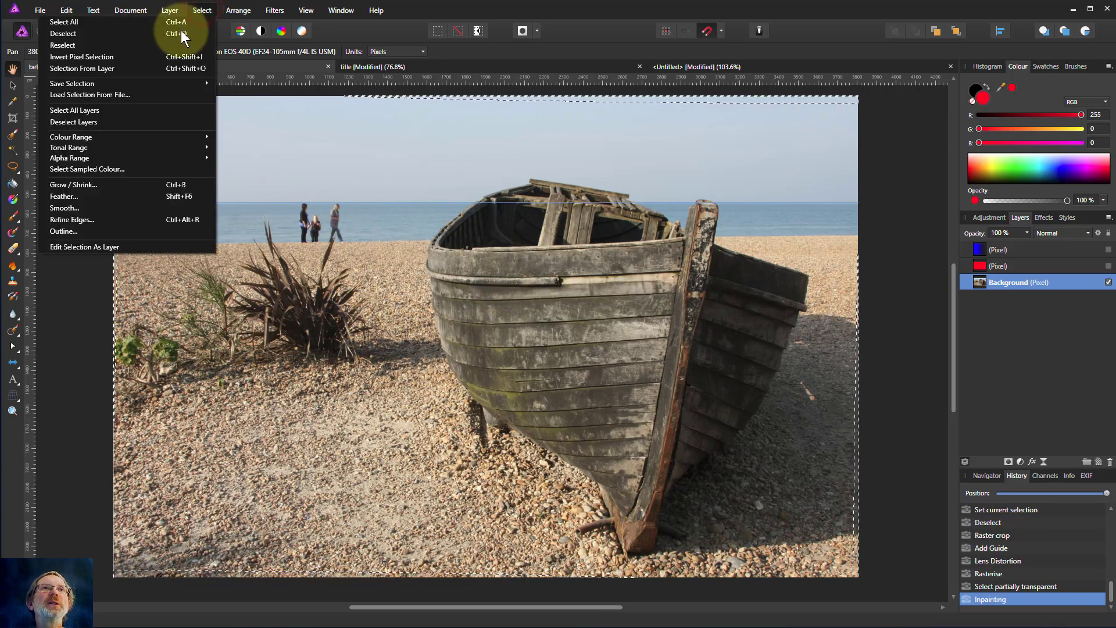
click(181, 34)
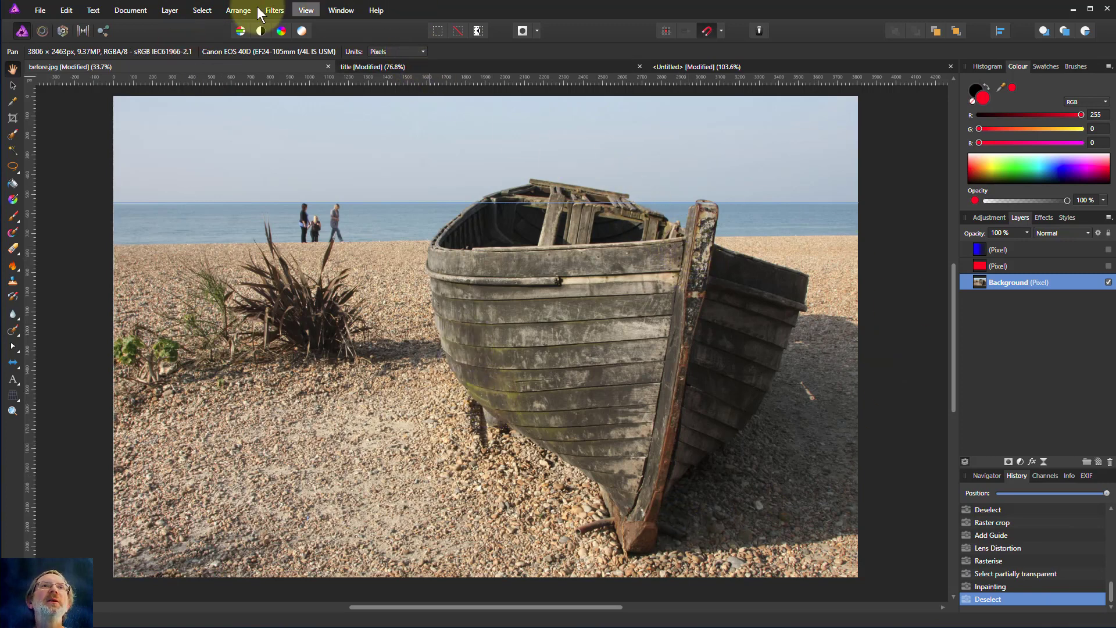
Step: Use Select > Alpha Range > Select Opaque to select the photo's opaque pixels
click(194, 13)
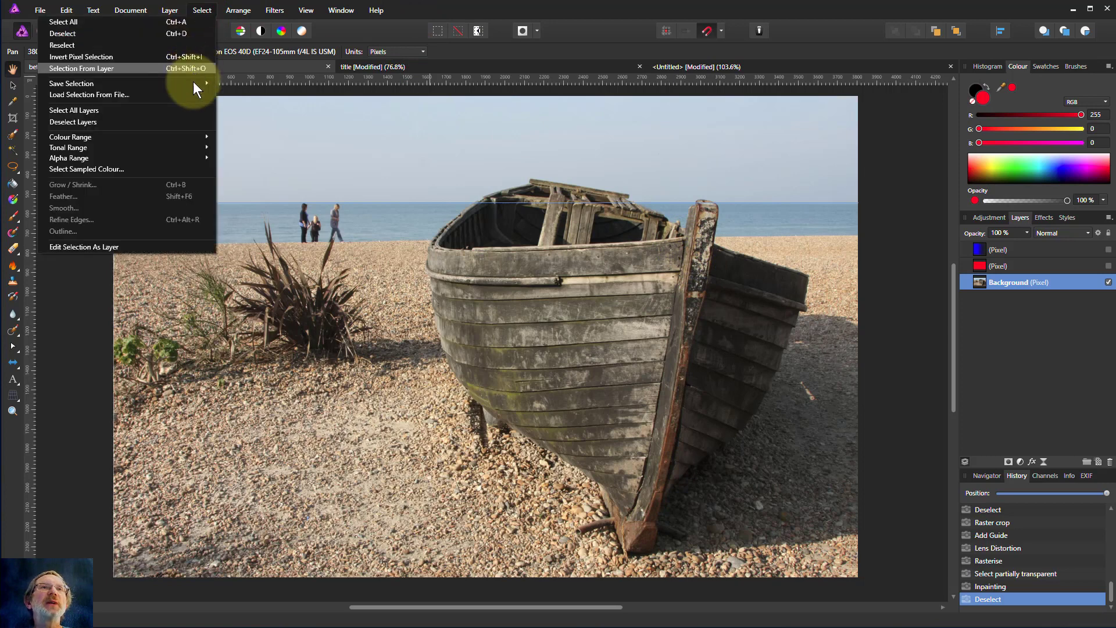
mouse_move(70, 157)
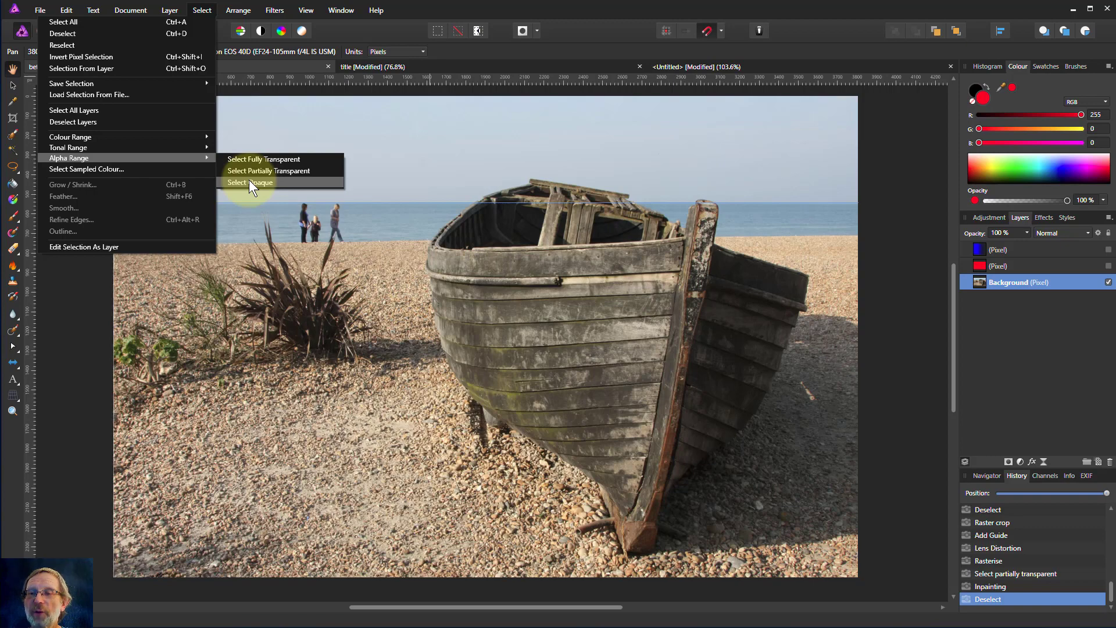
click(248, 179)
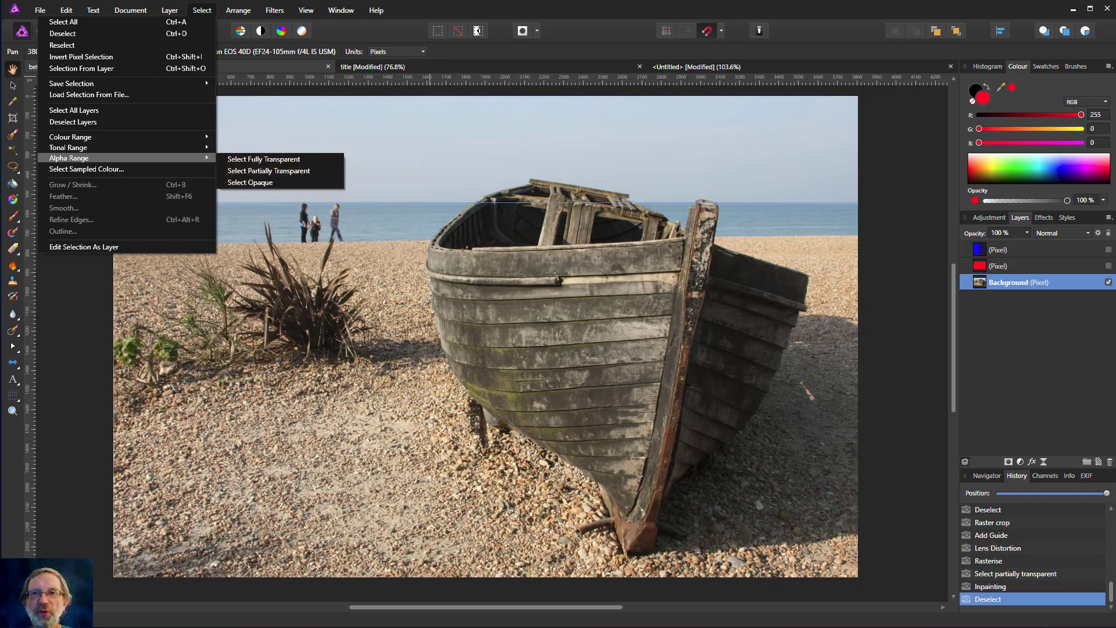